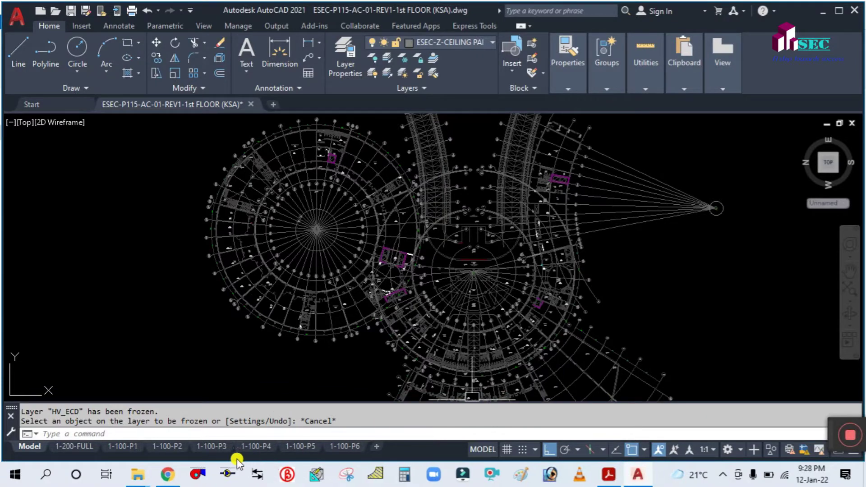
Step: Switch to File Explorer and open the Hot water demand workbook from the Hot water system folder
left_click(137, 475)
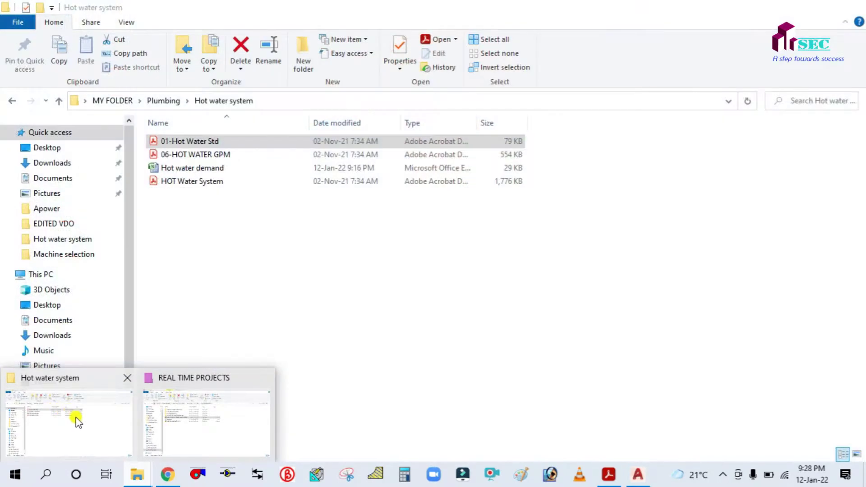
left_click(74, 422)
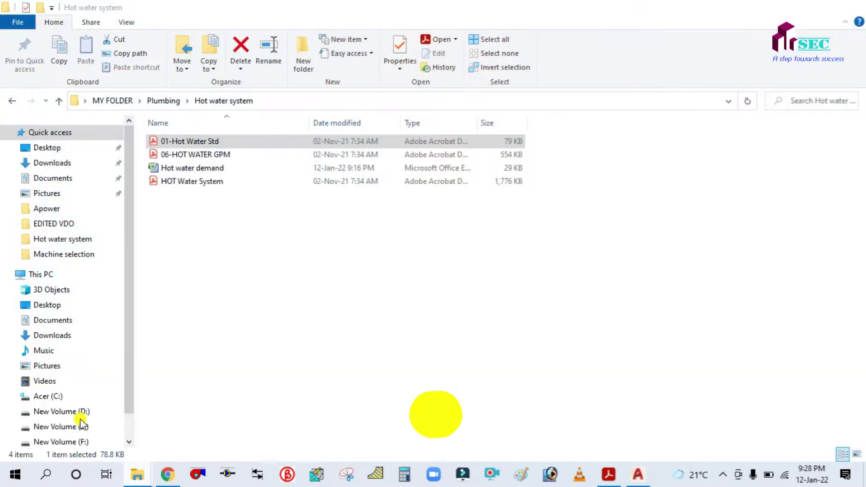
double_click(172, 169)
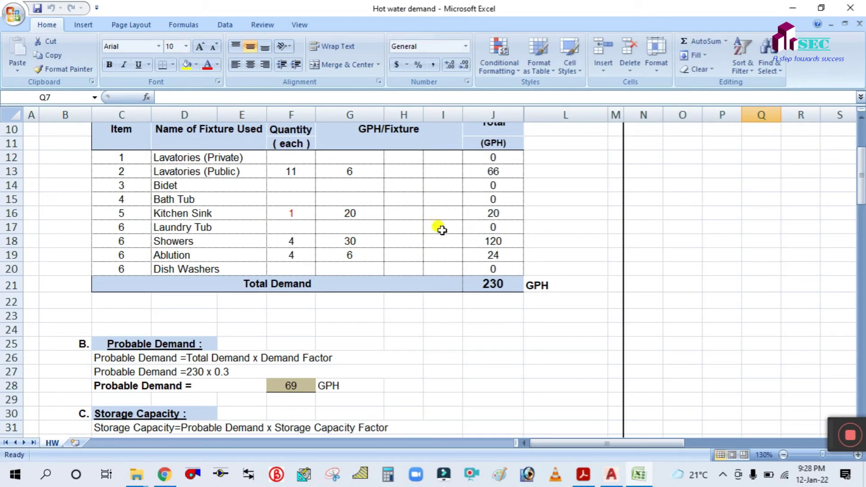
Step: Review the hot water calculation sheet from the fixture demand table through probable demand, storage capacity, heating capacity and the Data table
scroll(463, 291, "up", 3)
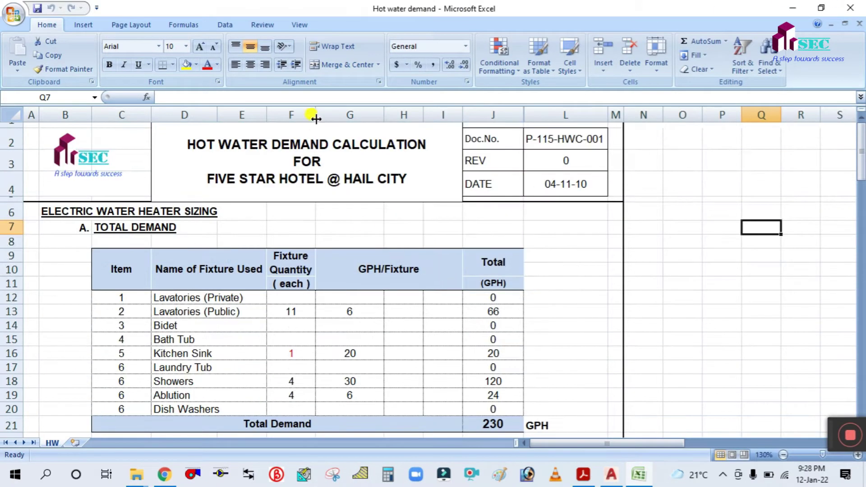
scroll(442, 232, "down", 12)
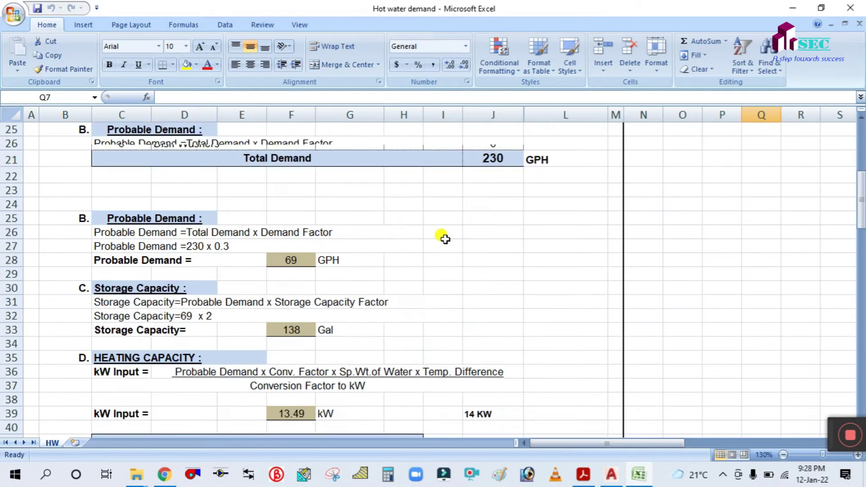
scroll(440, 235, "up", 12)
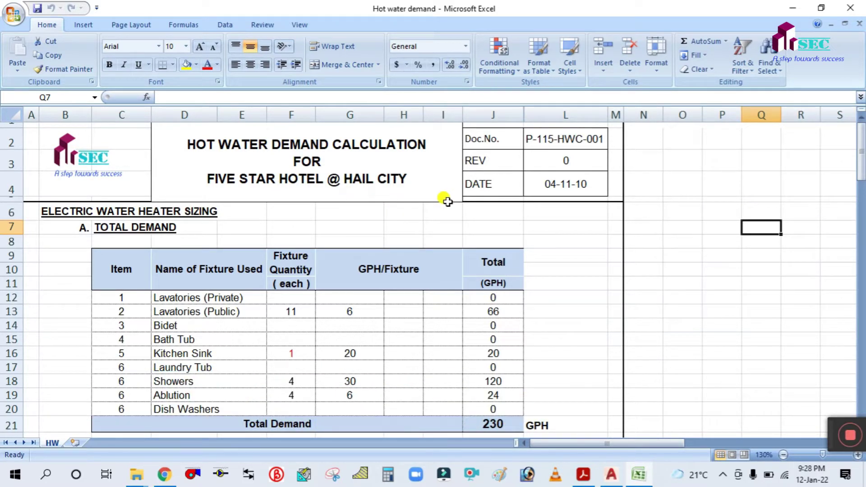
scroll(442, 205, "down", 2)
scroll(440, 209, "down", 3)
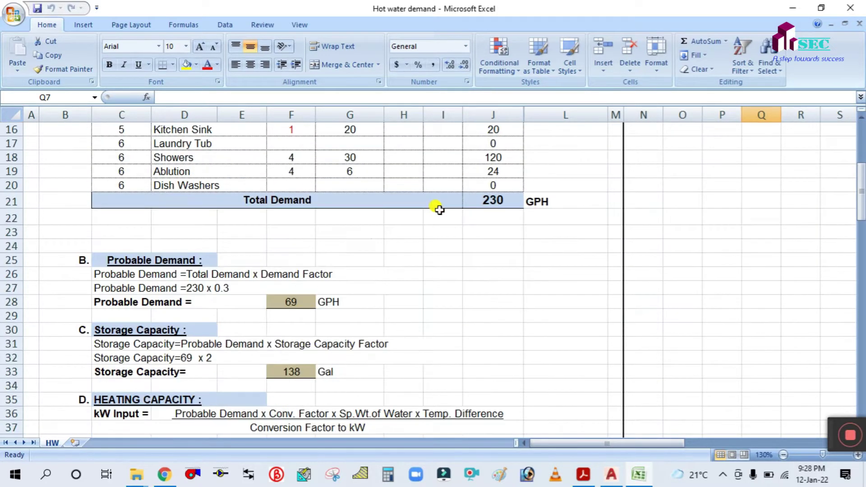
scroll(439, 210, "down", 2)
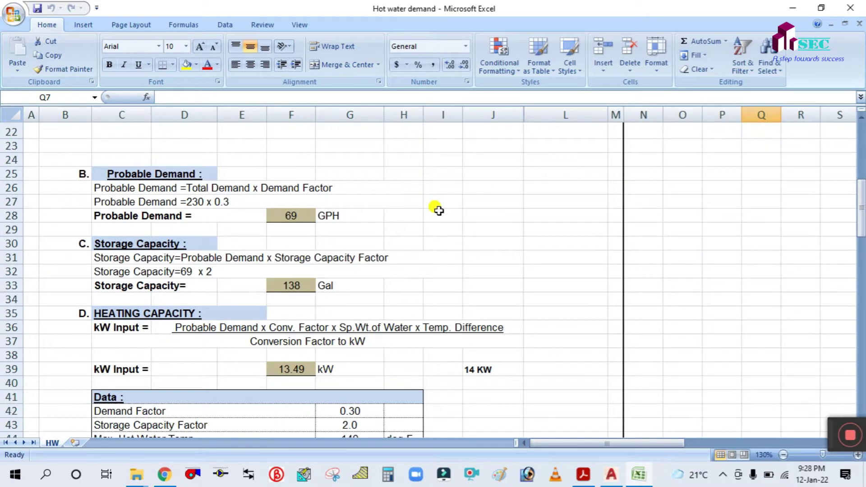
scroll(438, 211, "up", 3)
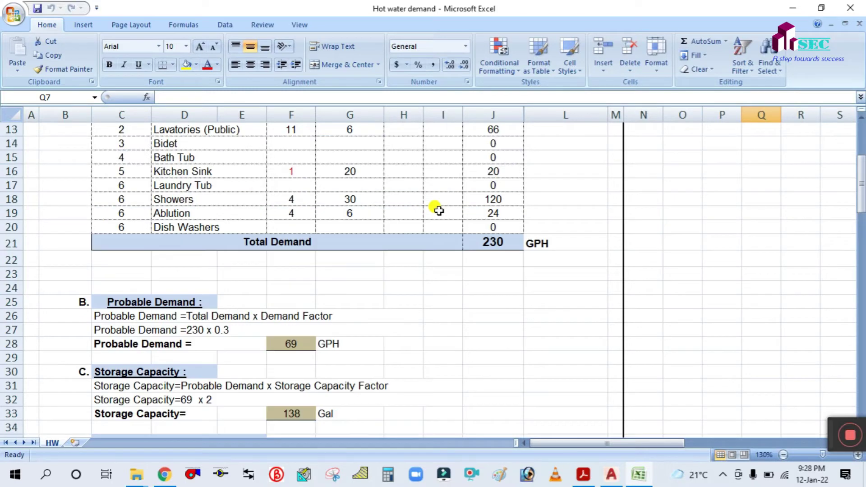
scroll(438, 213, "up", 4)
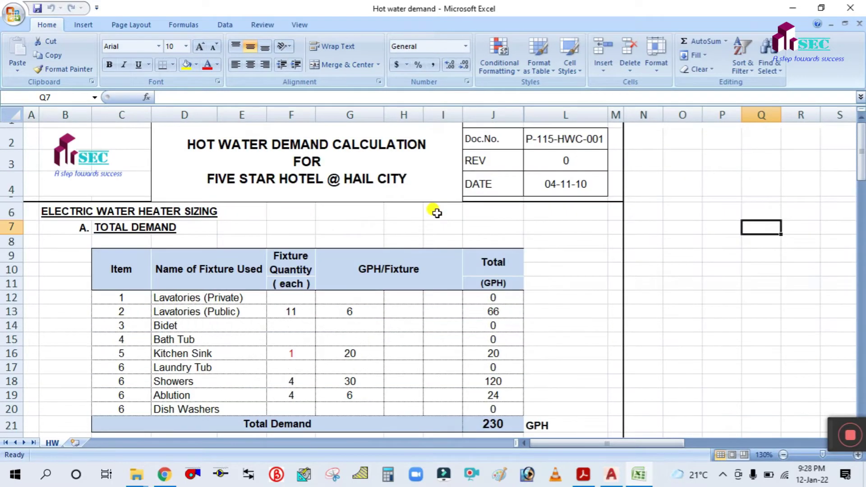
scroll(437, 213, "down", 6)
scroll(435, 214, "down", 3)
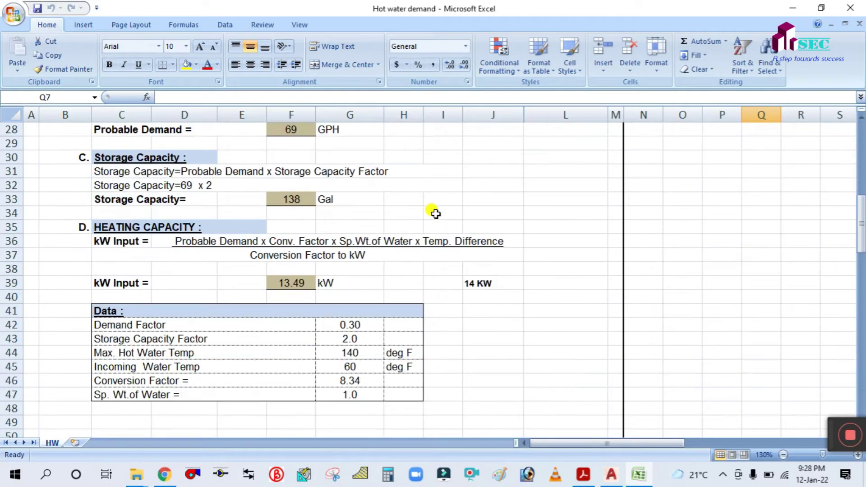
scroll(435, 213, "up", 9)
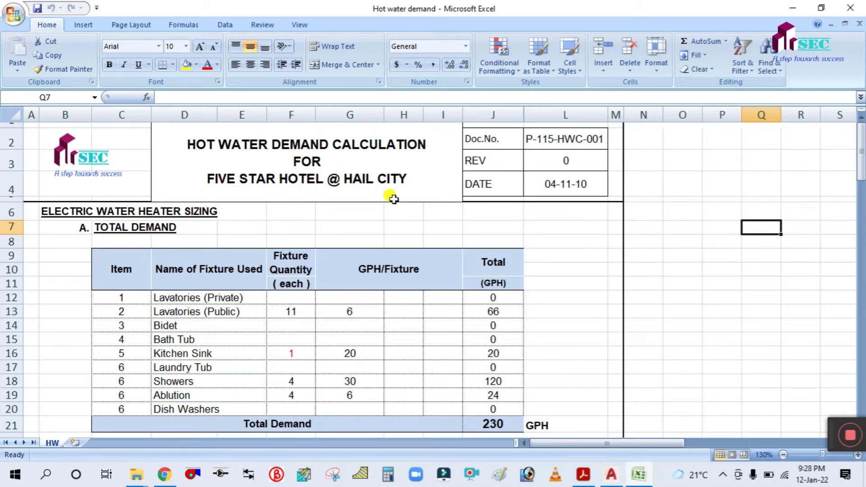
Step: Switch to AutoCAD and examine the fixtures in the two adjoining TOILETS rooms labelled 1F 23 on the first-floor plan
left_click(611, 475)
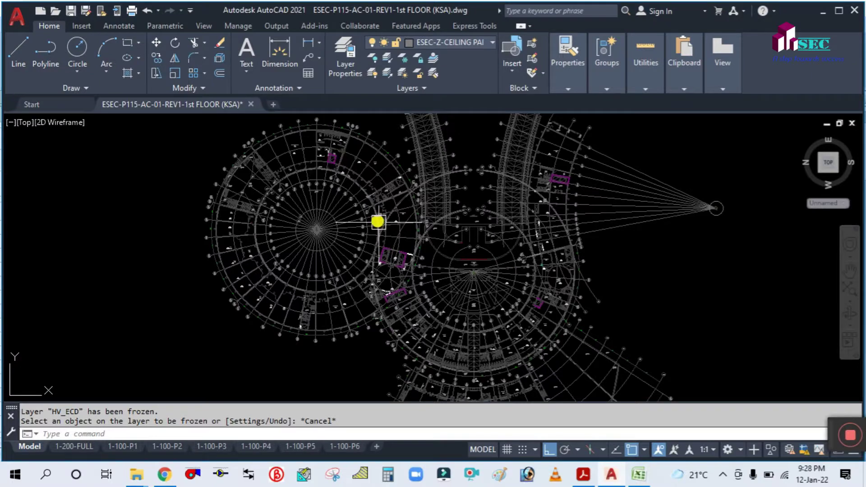
scroll(378, 219, "down", 3)
scroll(438, 239, "up", 4)
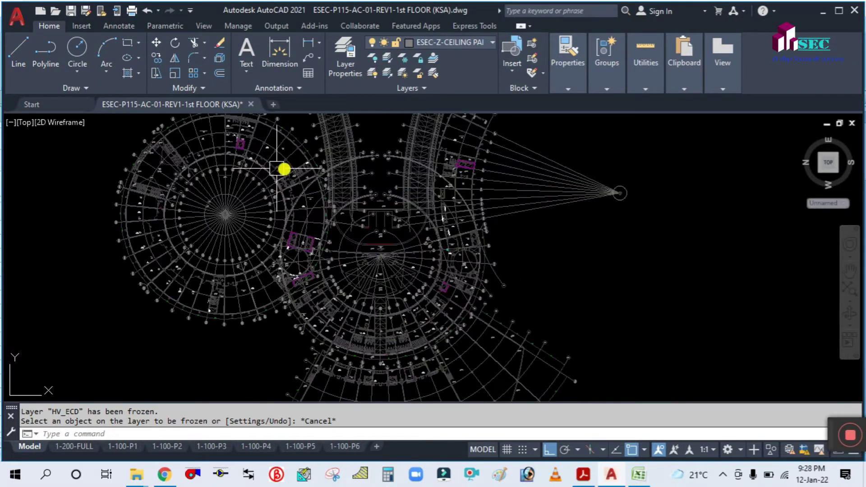
scroll(68, 253, "up", 3)
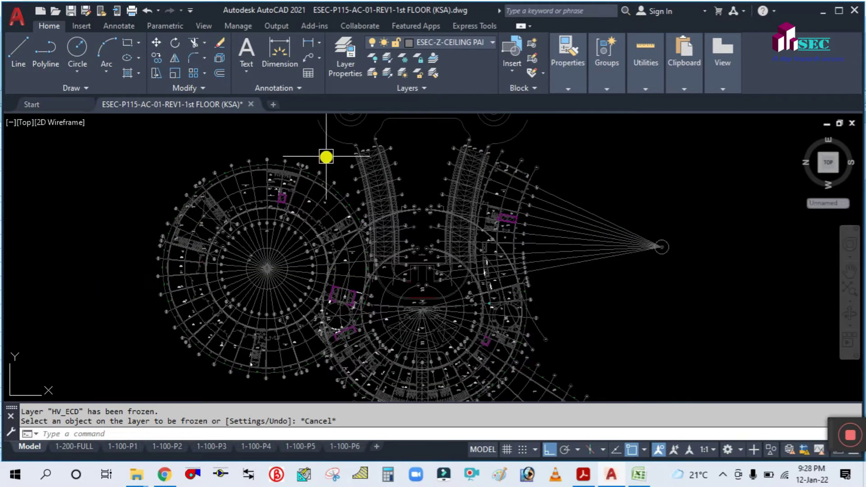
scroll(327, 155, "up", 2)
scroll(278, 190, "up", 2)
scroll(160, 192, "up", 4)
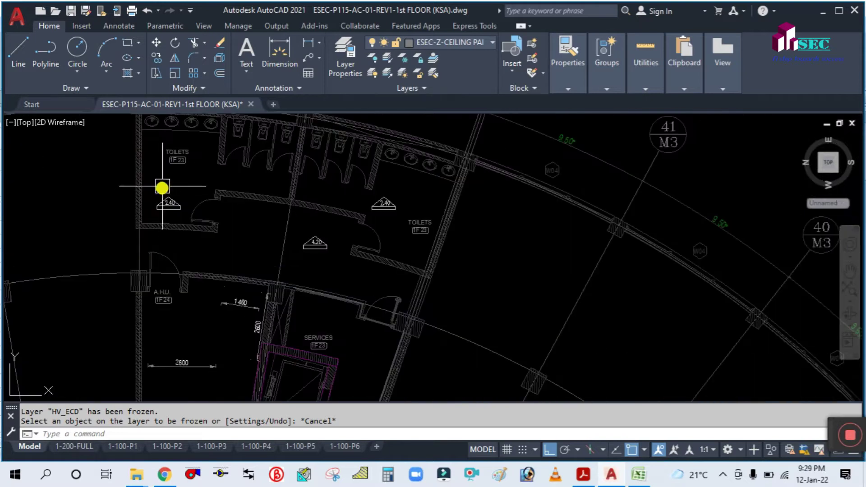
scroll(239, 203, "down", 2)
scroll(234, 184, "up", 5)
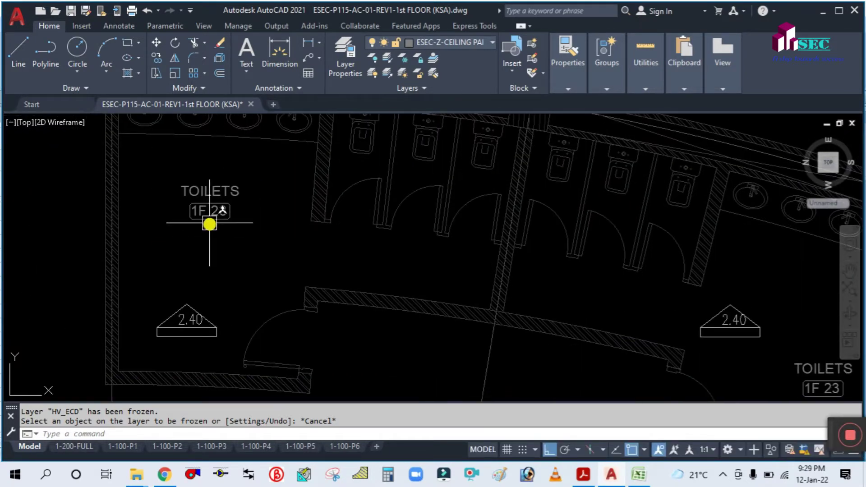
scroll(233, 223, "down", 2)
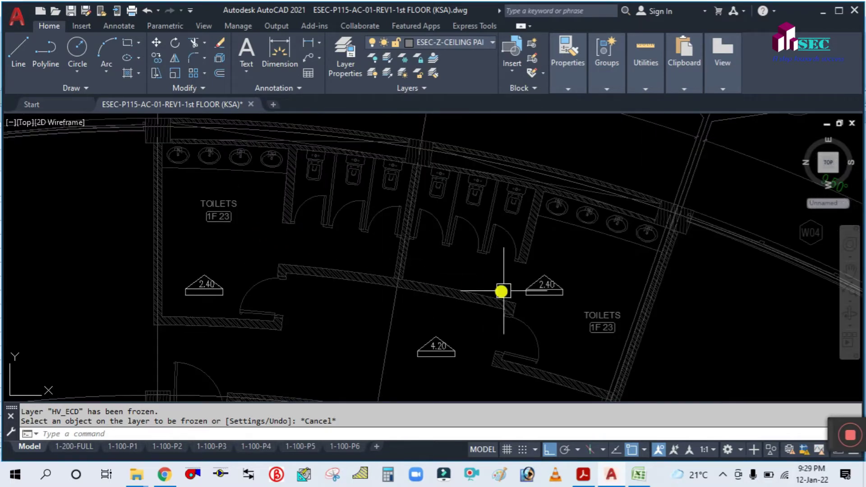
scroll(589, 348, "up", 3)
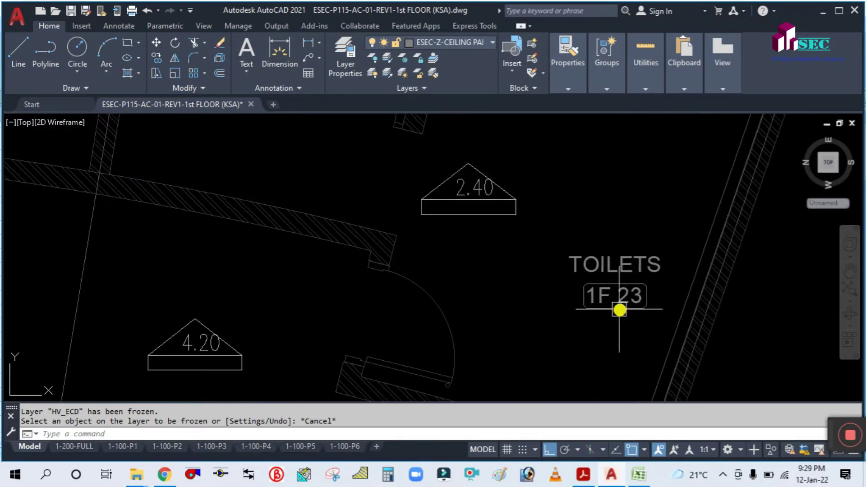
scroll(617, 315, "down", 3)
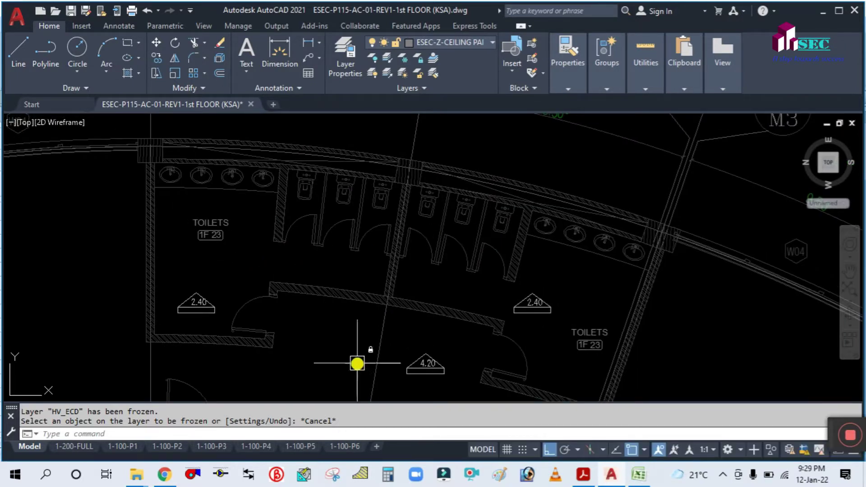
scroll(298, 248, "down", 1)
scroll(541, 316, "up", 1)
Step: Return to the Hot water demand workbook in Excel and clear the fixture quantities and GPH values in F13:G19
left_click(649, 479)
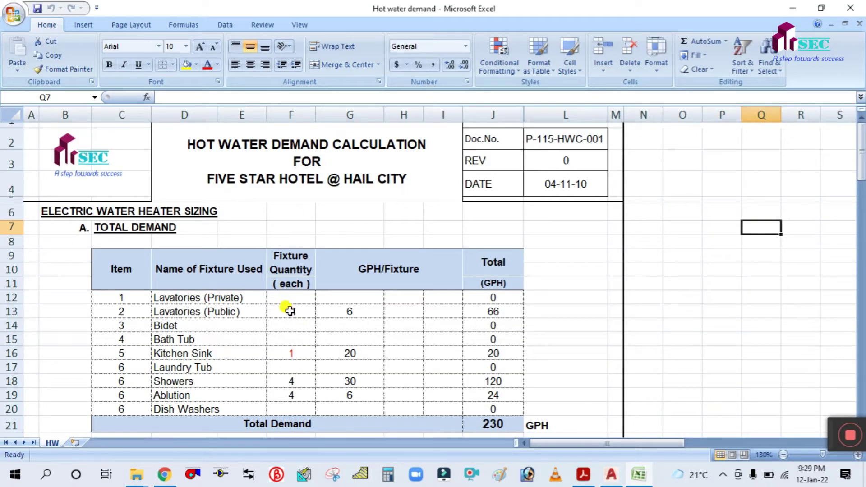
left_click(290, 310)
type("11")
left_click(329, 311)
double_click(328, 310)
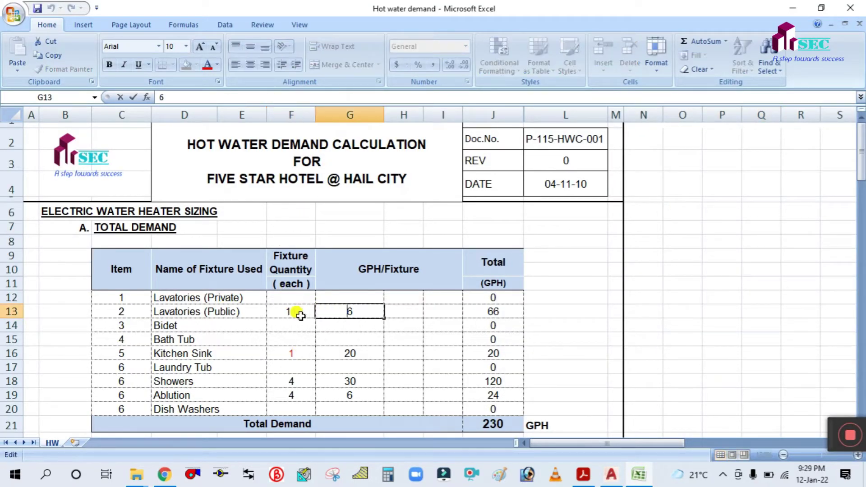
left_click(299, 323)
left_click_drag(297, 311, 355, 386)
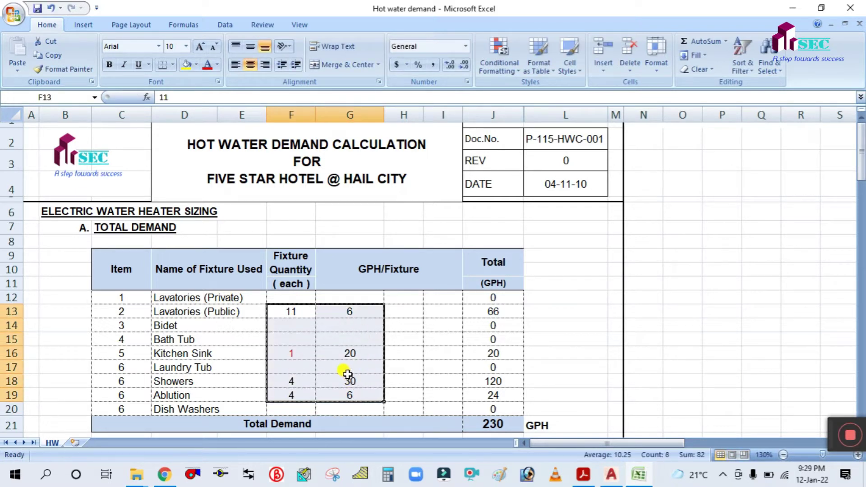
key("Delete")
left_click(340, 352)
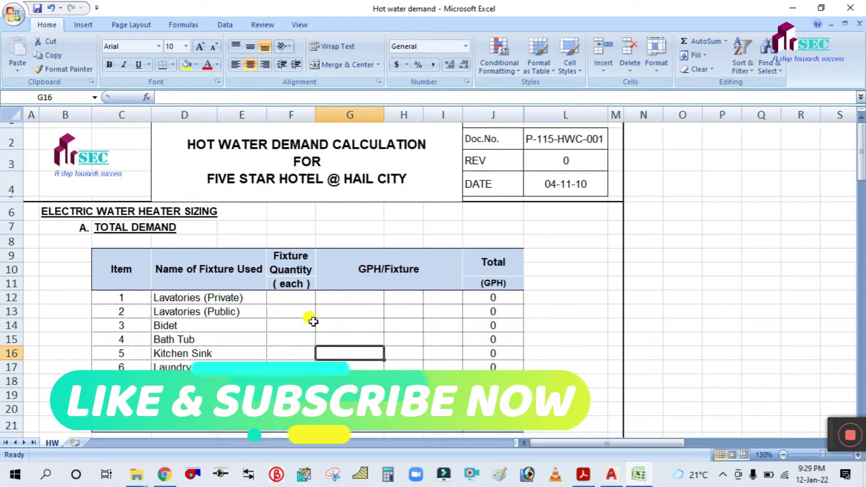
Step: Change the document date in cell L4 of the sheet header to 12-11-20
left_click(567, 185)
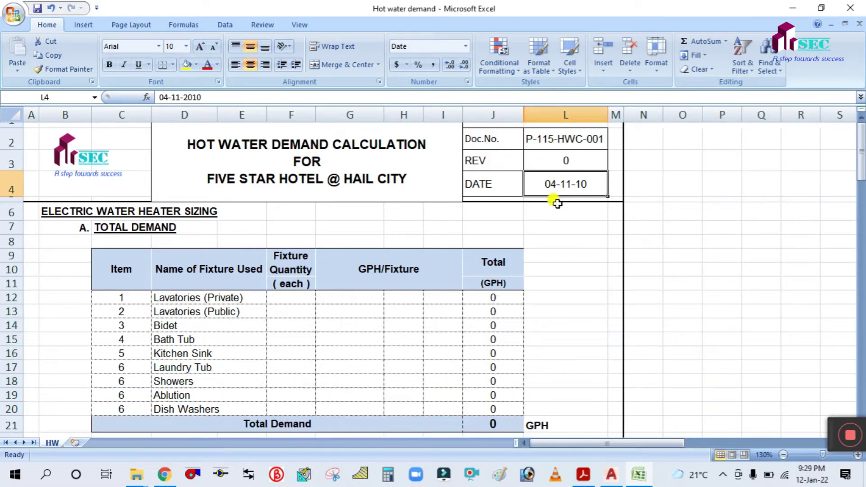
double_click(553, 184)
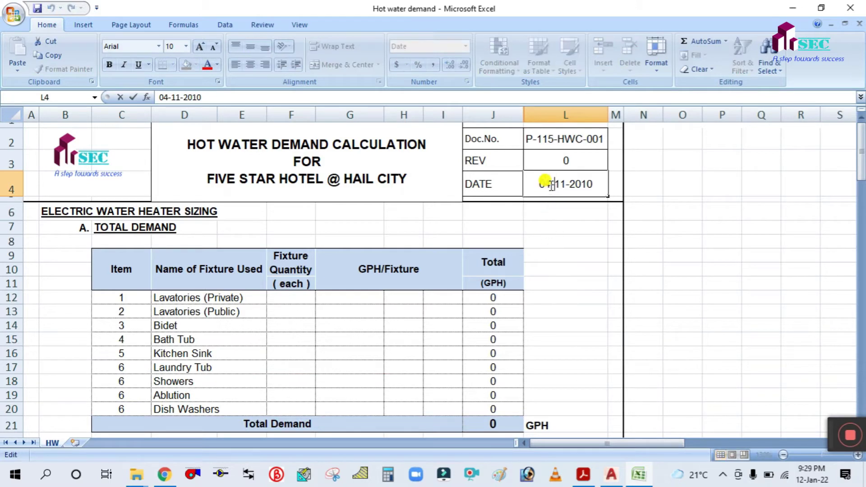
left_click(544, 184)
key("Delete")
key("BackSpace")
type("12")
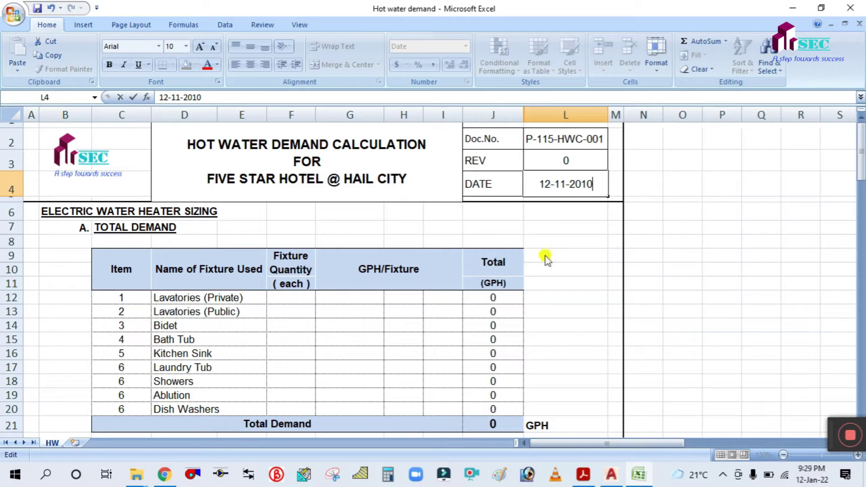
key("BackSpace")
key("BackSpace")
type("20")
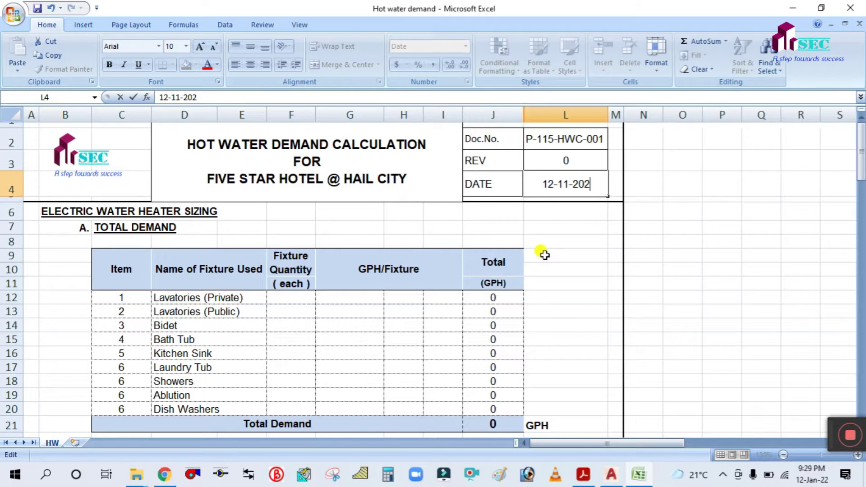
left_click(550, 253)
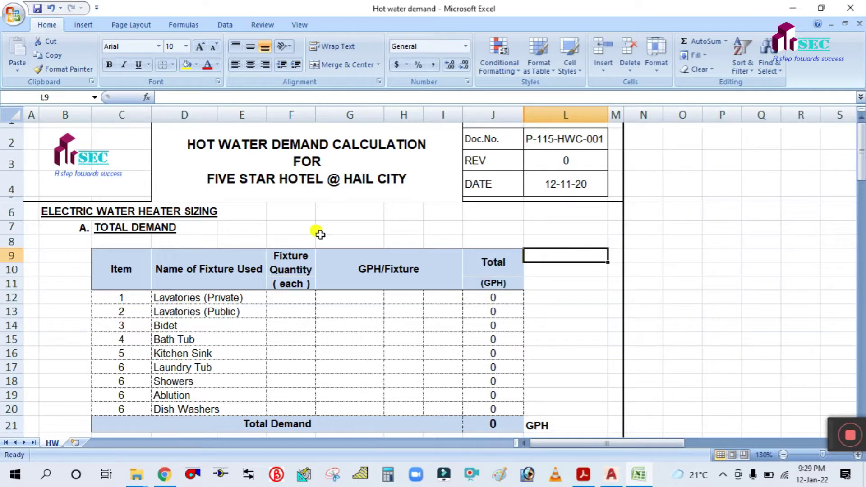
Step: Examine the cleared fixture table and the probable demand, storage capacity and heating capacity formulas with their Data table
left_click(287, 309)
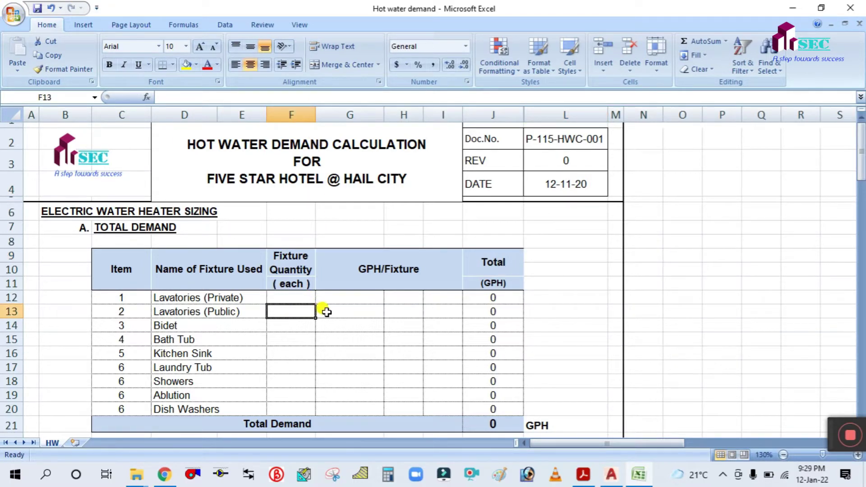
scroll(372, 331, "down", 4)
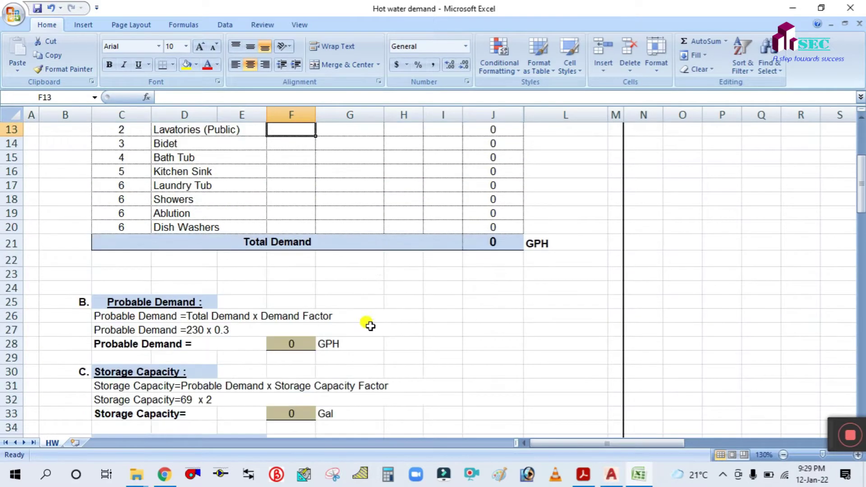
scroll(366, 318, "down", 2)
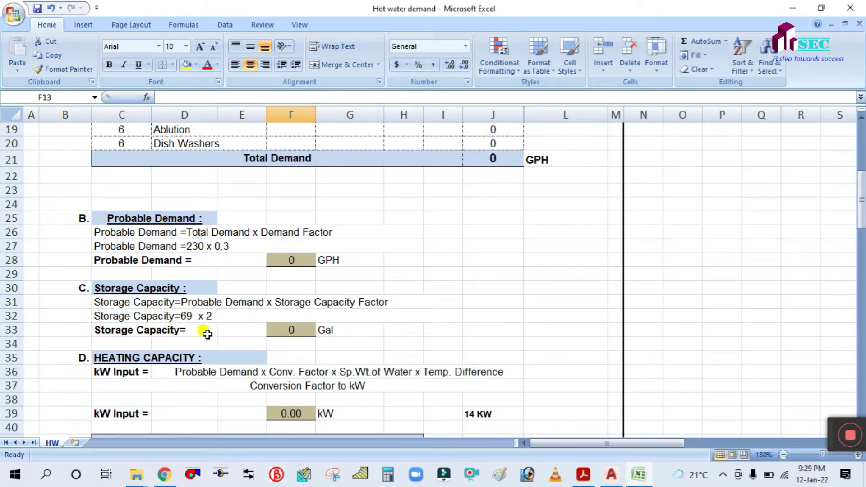
scroll(190, 307, "down", 3)
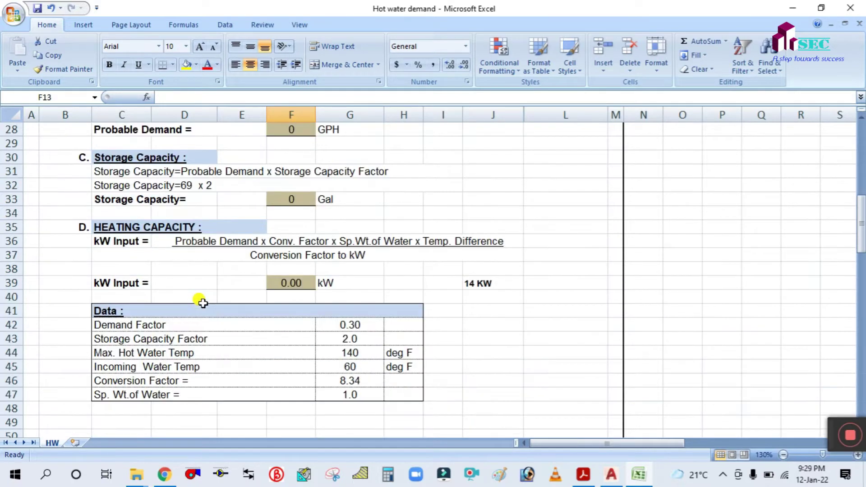
scroll(202, 301, "up", 9)
scroll(289, 311, "down", 5)
scroll(321, 274, "up", 4)
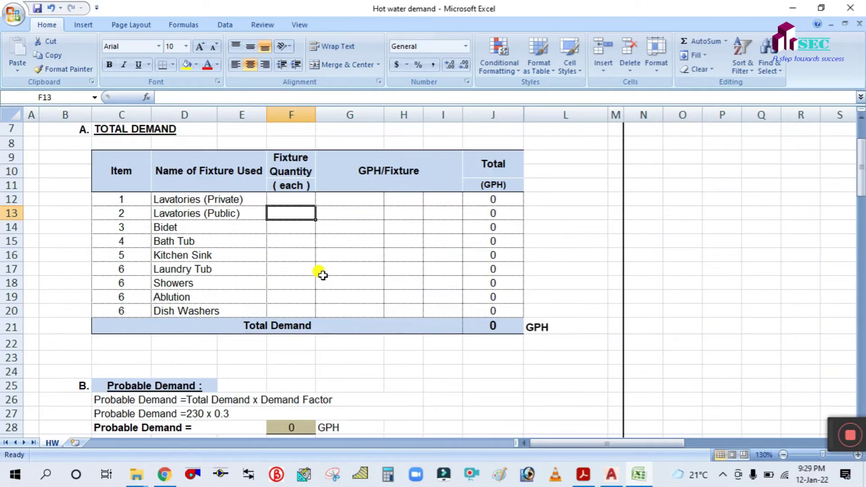
scroll(320, 274, "down", 4)
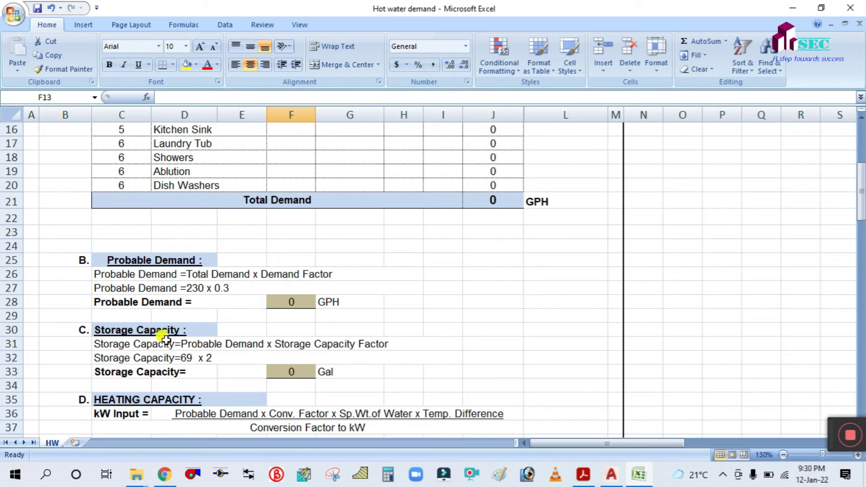
Step: Review the heating capacity section and sheet header, compare briefly with the AutoCAD toilet plan, and return to the workbook's fixture table
scroll(302, 296, "down", 3)
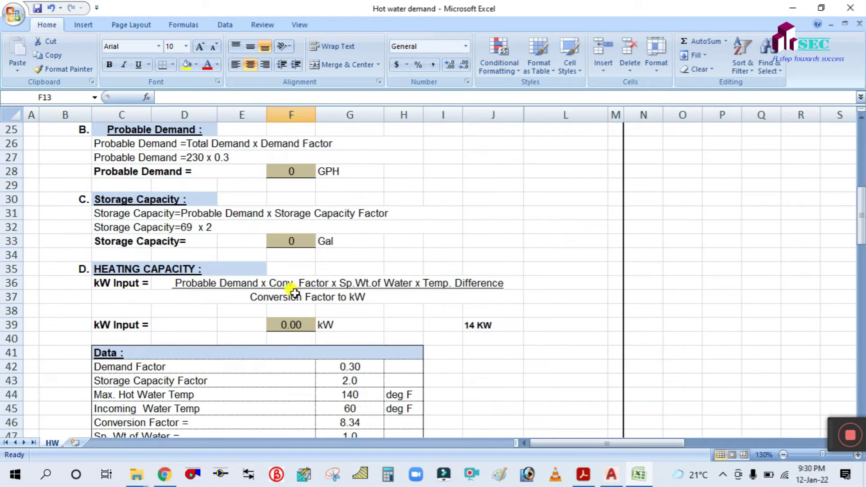
scroll(302, 311, "up", 8)
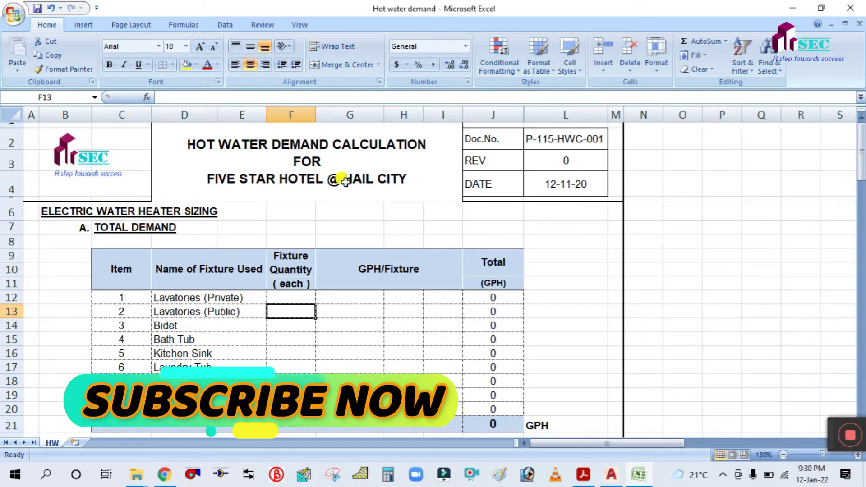
left_click(608, 475)
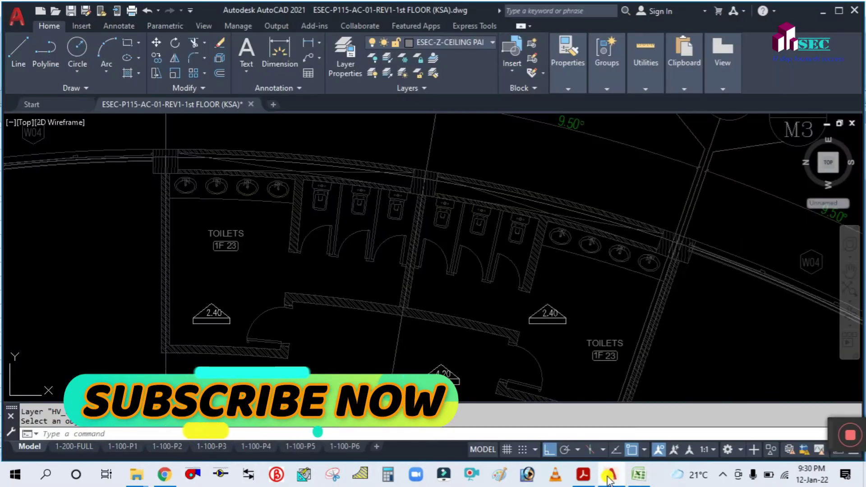
left_click(608, 476)
scroll(172, 228, "down", 2)
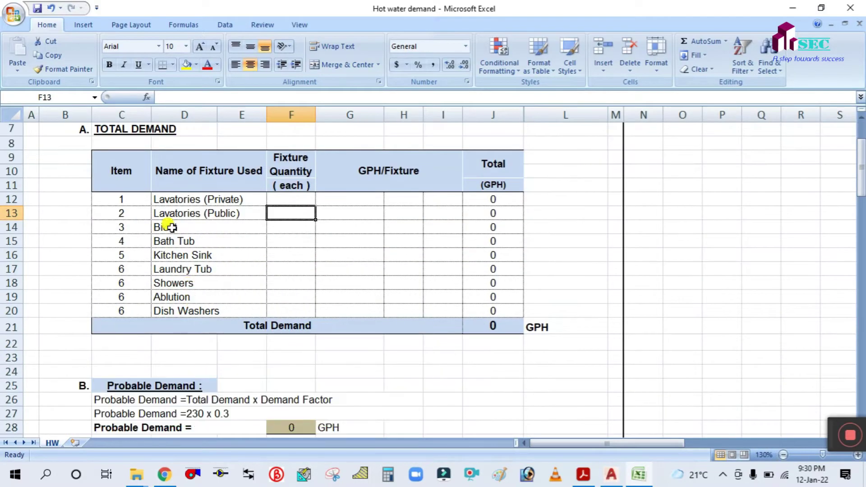
scroll(115, 151, "up", 1)
Step: Examine the Electric Water Heater Sizing heading, the Total Demand section and the list of fixture names below it
left_click(66, 162)
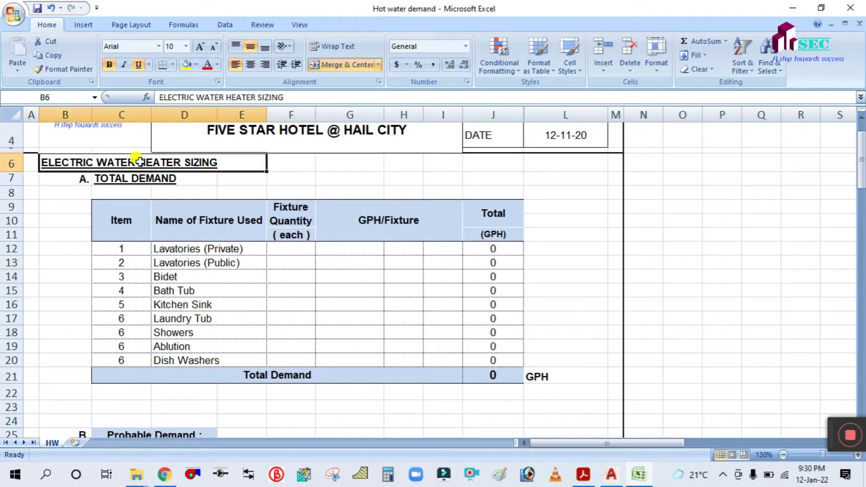
left_click(126, 183)
left_click(95, 264)
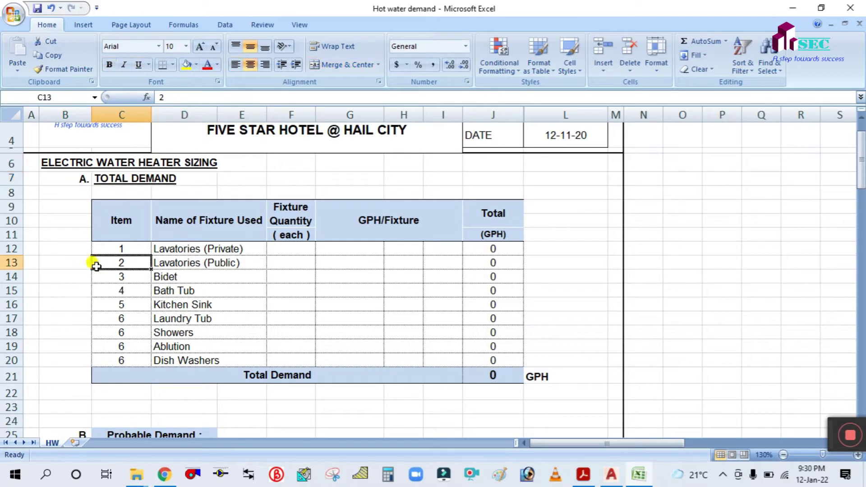
left_click(181, 250)
left_click(197, 312)
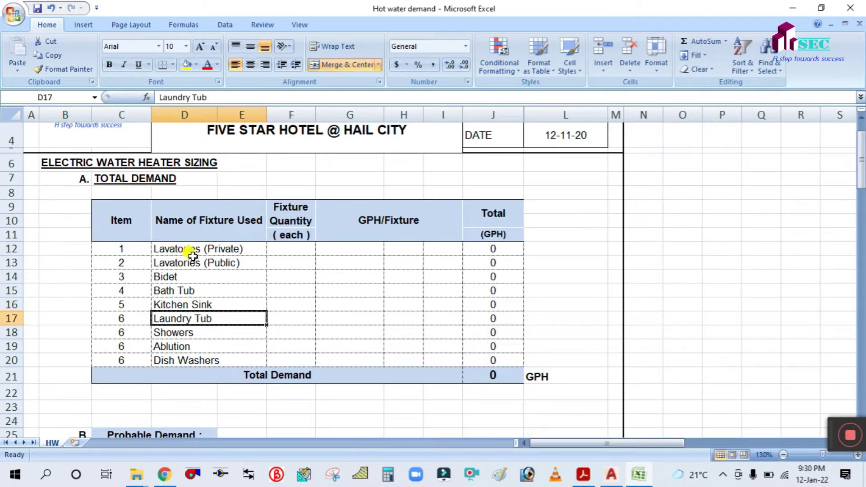
left_click_drag(187, 247, 186, 347)
left_click(208, 307)
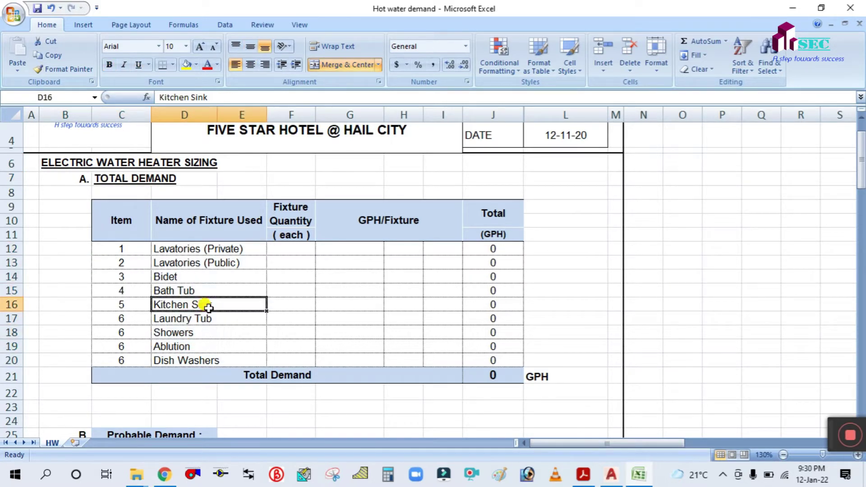
Step: Go through the fixture names one by one from Lavatories (Private) in D12 to Dish Washers in D20
left_click(192, 251)
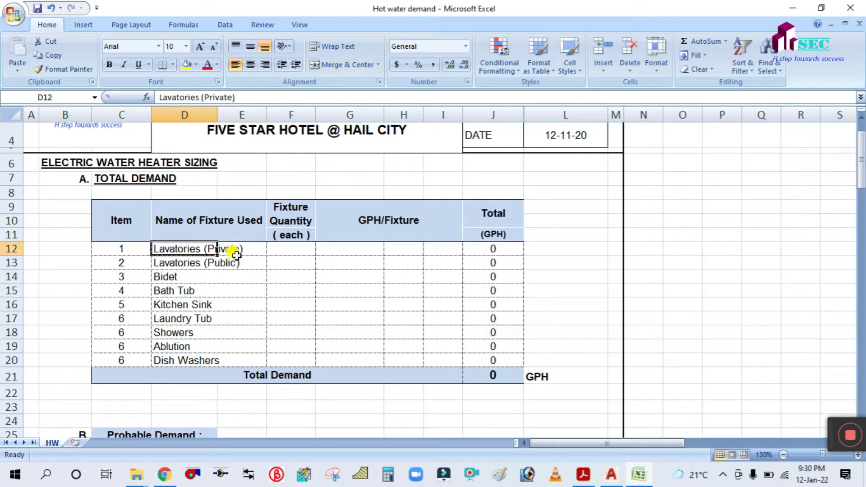
left_click(215, 277)
left_click(190, 265)
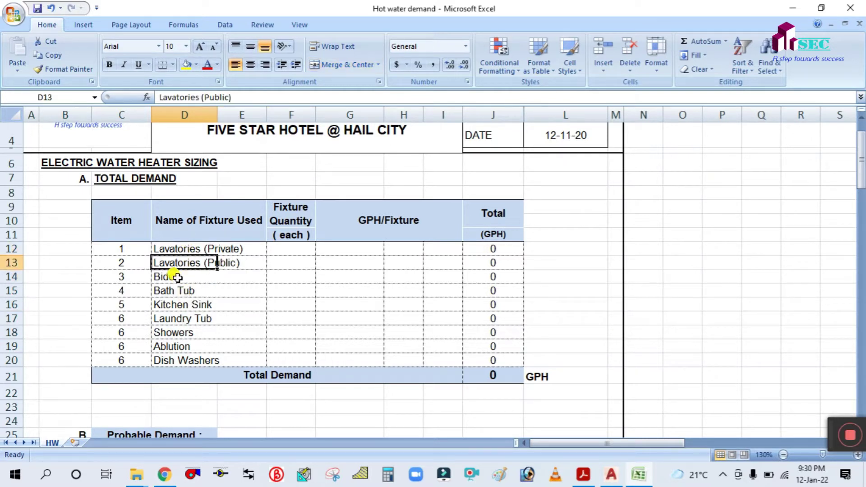
left_click(176, 277)
left_click(182, 292)
left_click(185, 307)
left_click(177, 320)
left_click(178, 333)
left_click(179, 346)
left_click(184, 359)
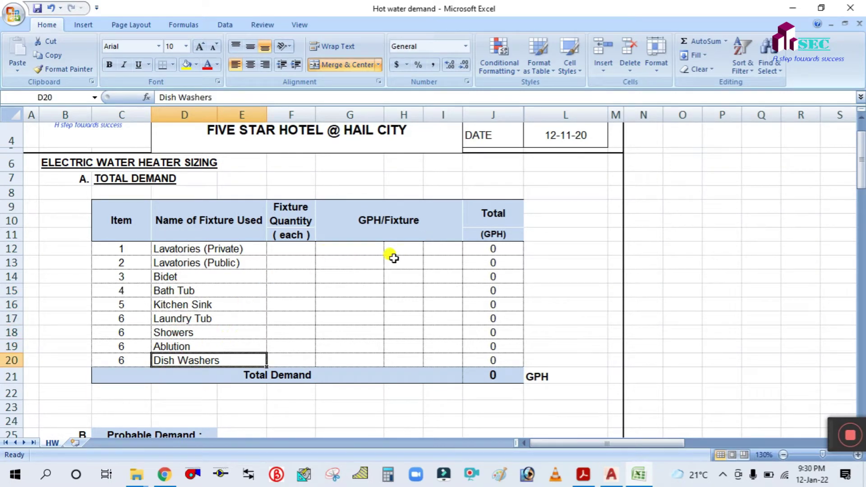
Step: Examine the empty Fixture Quantity and GPH/Fixture columns for the listed fixtures in rows 12 to 20
scroll(392, 257, "up", 1)
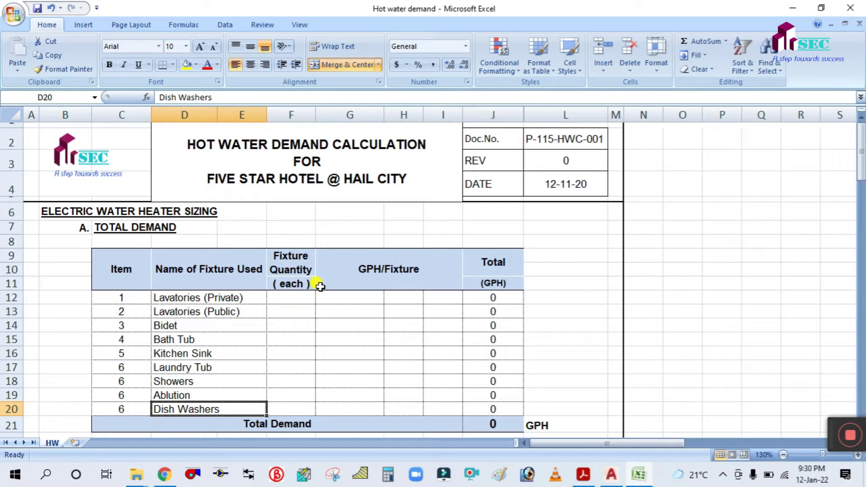
scroll(298, 312, "down", 1)
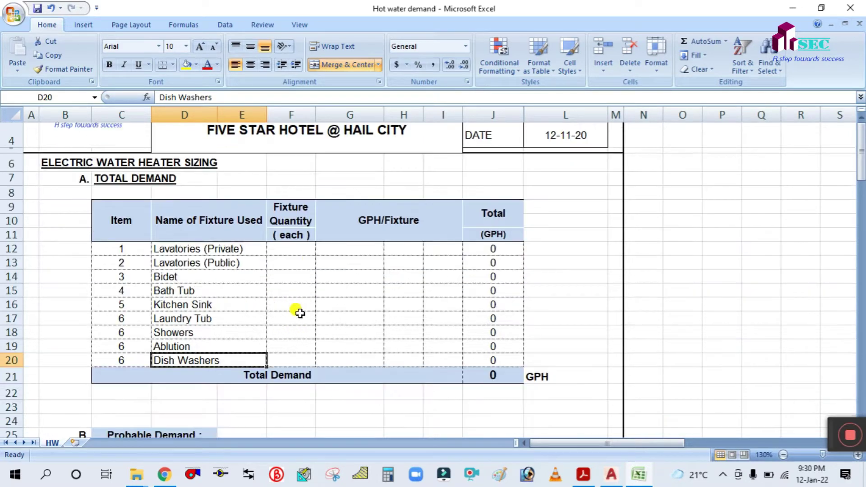
left_click(291, 251)
left_click(323, 347)
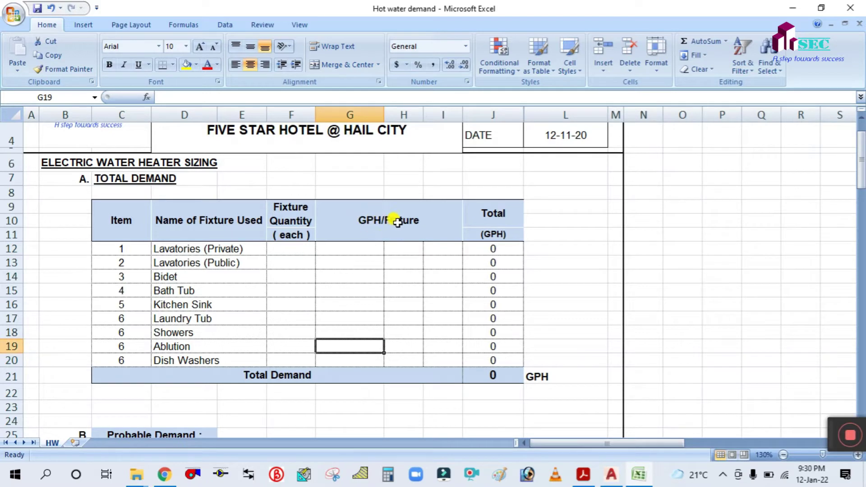
left_click(583, 474)
left_click(583, 474)
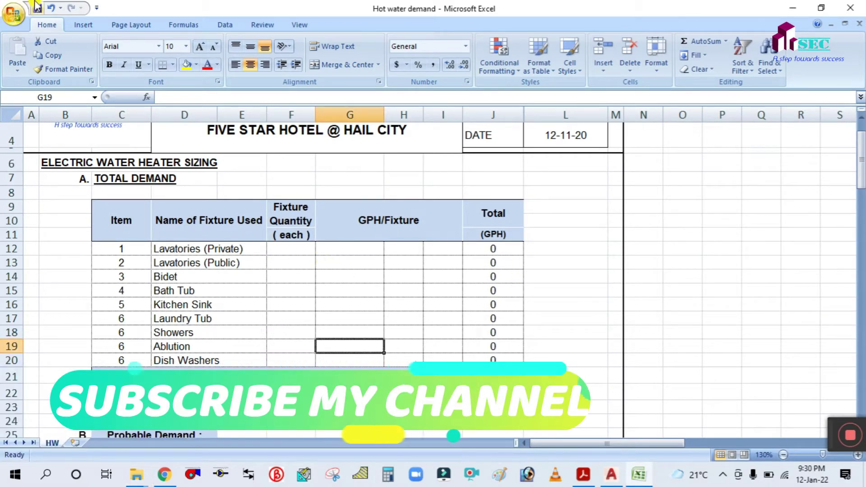
left_click(290, 249)
key("Down")
key("Down")
key("Down")
key("Down")
key("Down")
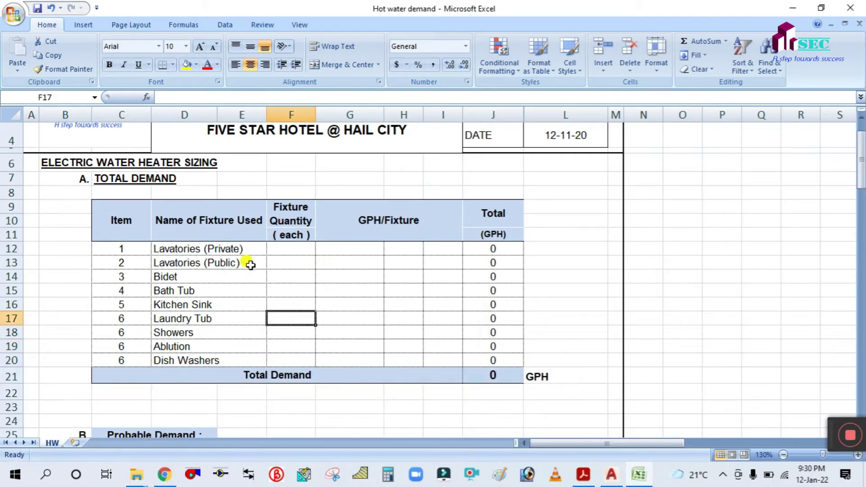
Step: Switch to AutoCAD and count the wash basins in the two adjoining TOILETS rooms labelled 1F 23
left_click(612, 476)
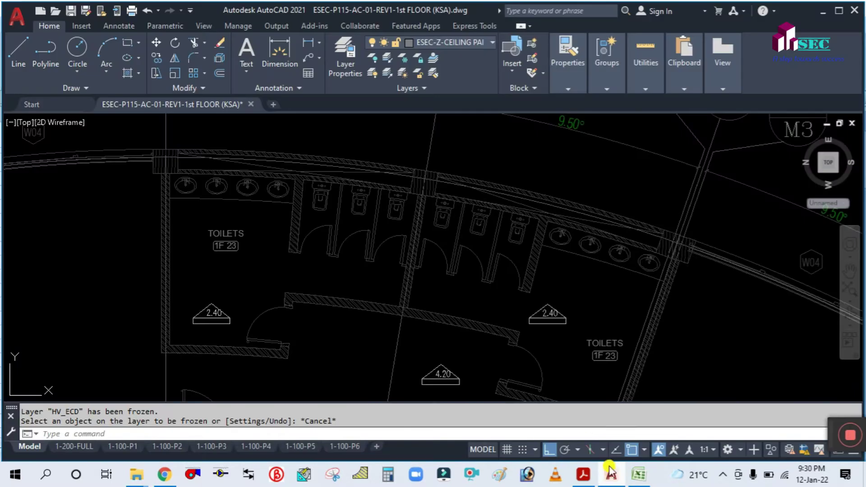
left_click_drag(246, 289, 266, 294)
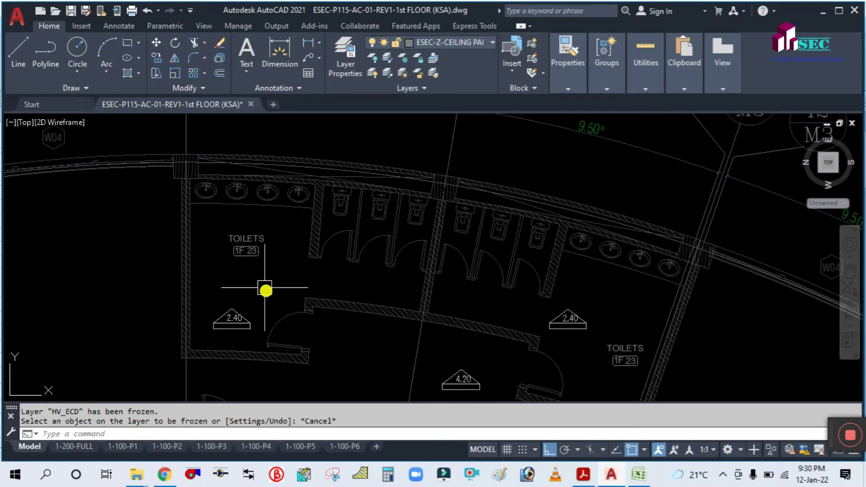
scroll(252, 201, "up", 4)
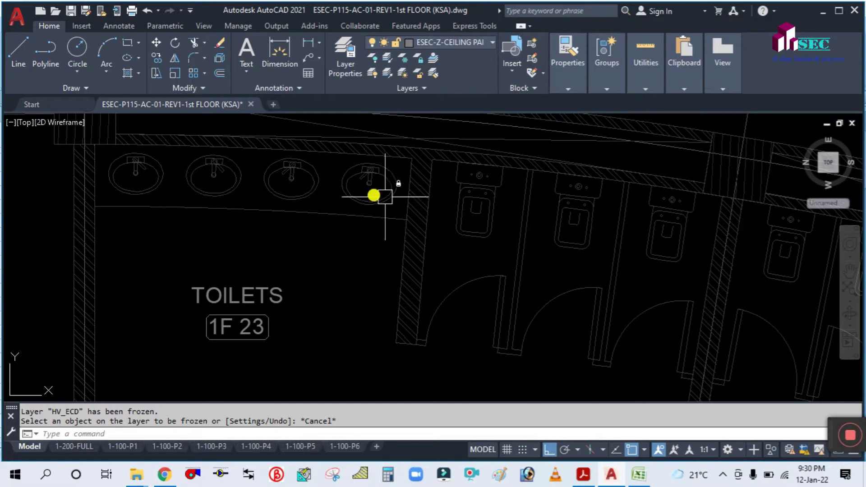
scroll(205, 207, "down", 6)
scroll(440, 250, "up", 4)
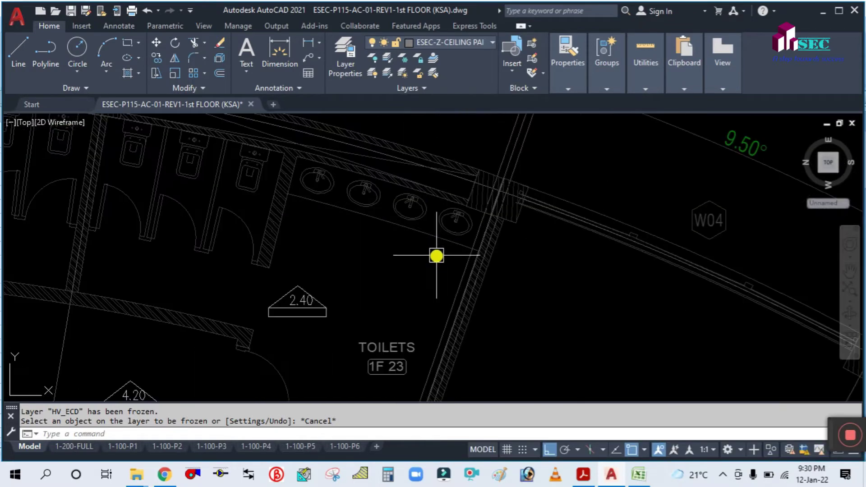
scroll(377, 226, "down", 4)
scroll(376, 227, "down", 2)
scroll(392, 239, "up", 5)
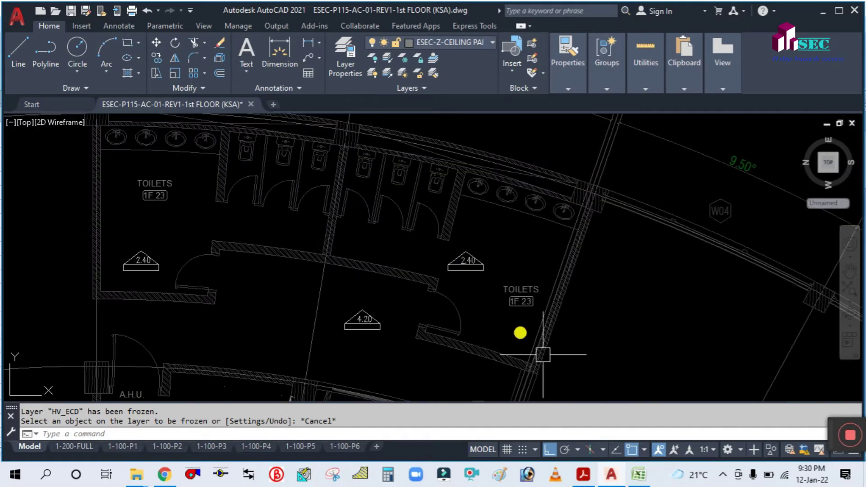
Step: Return to the Hot water demand workbook in Excel and enter 8 as the fixture quantity for Lavatories (Public) in F13
left_click(638, 474)
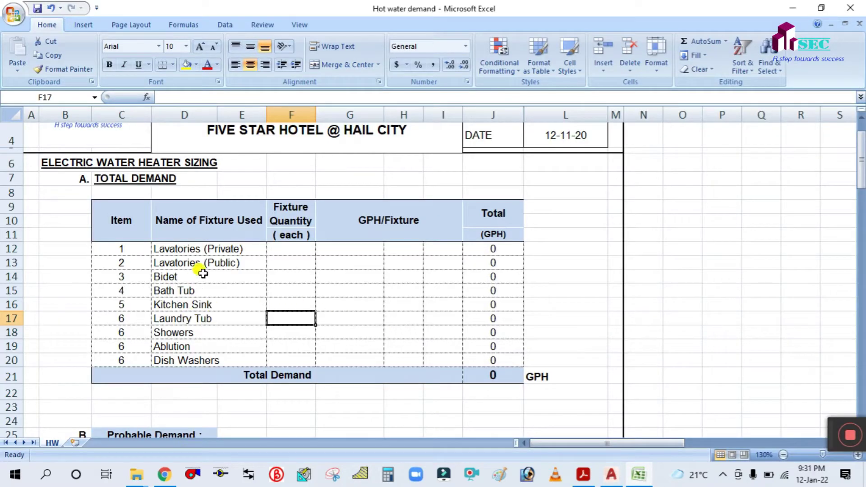
left_click(220, 249)
left_click(219, 264)
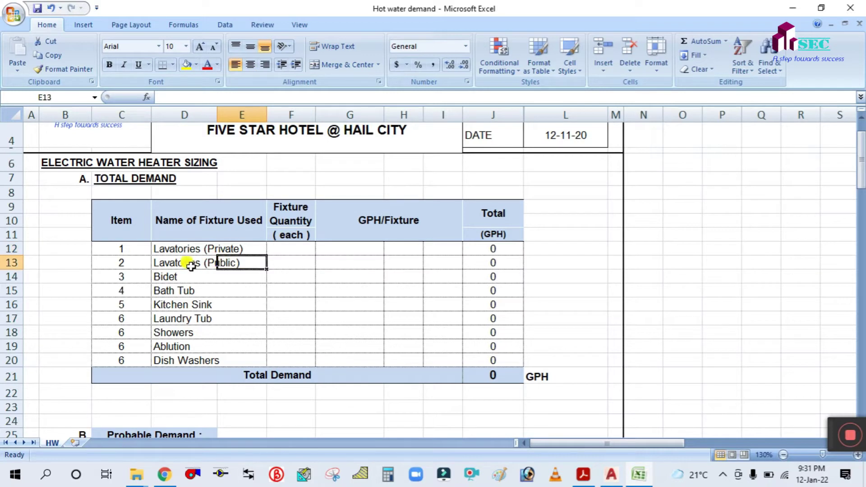
left_click(183, 251)
left_click(187, 276)
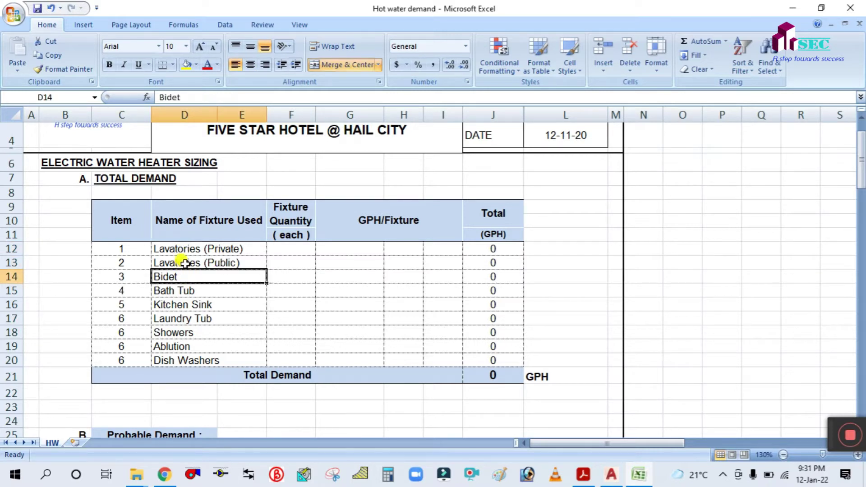
left_click(186, 264)
left_click(294, 263)
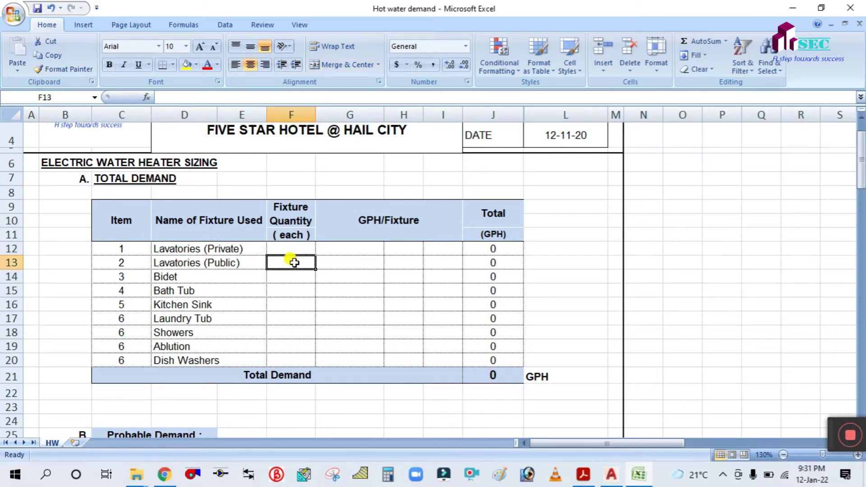
type("8")
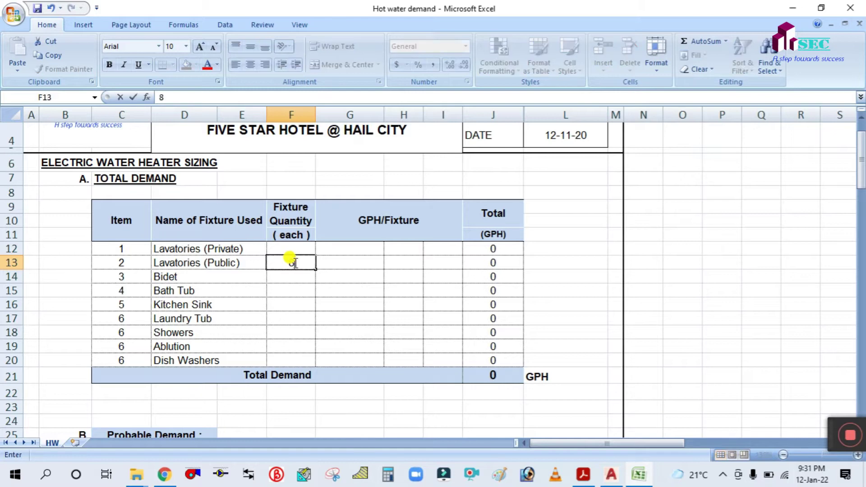
left_click(348, 265)
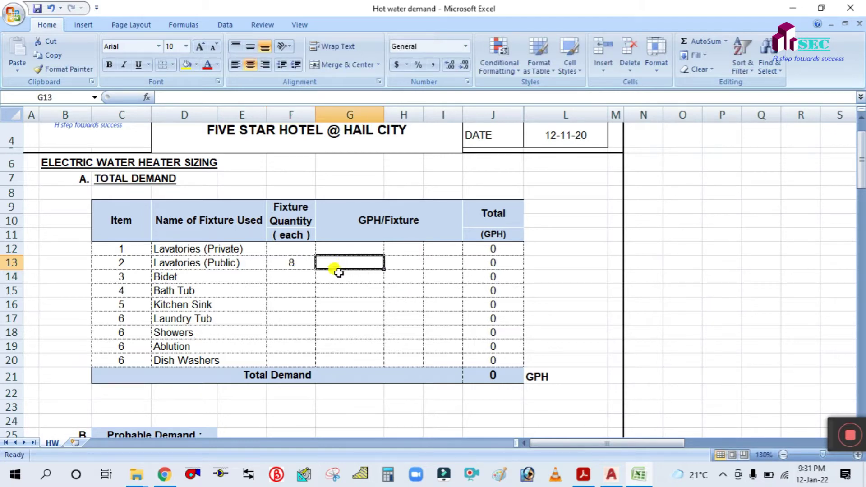
Step: Open 01-Hot Water Std.pdf from the Hot water system folder in Acrobat Reader and collapse the tools pane
scroll(343, 253, "up", 1)
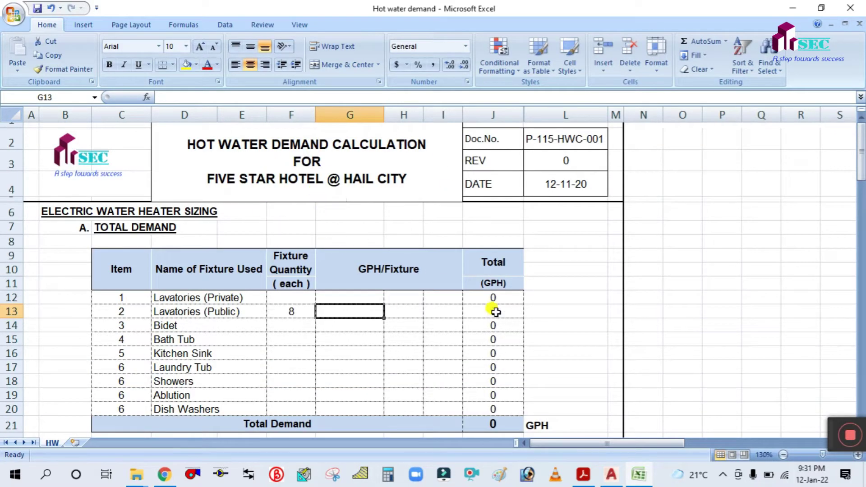
left_click(136, 474)
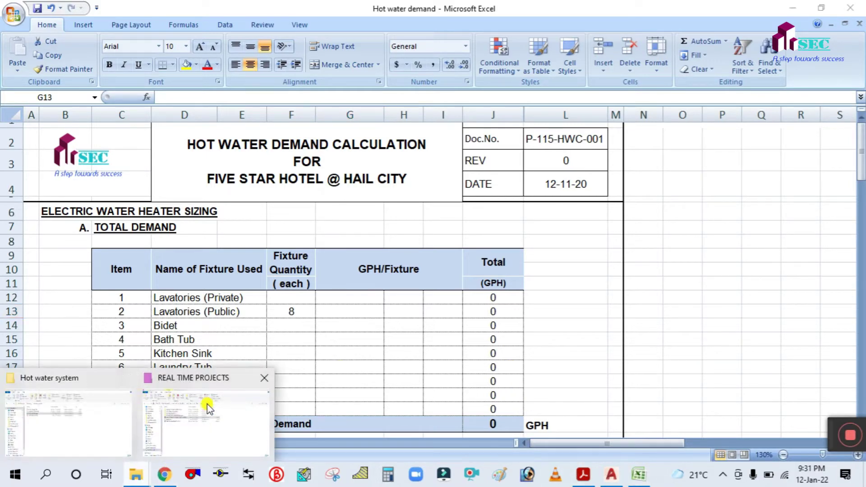
left_click(54, 413)
double_click(189, 140)
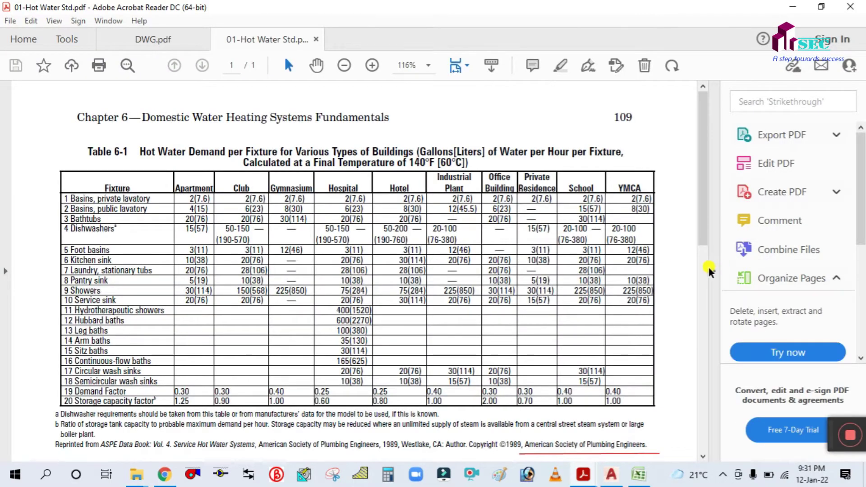
left_click(713, 274)
Step: Examine the Chapter 6 title, Table 6-1 with its demand and storage capacity factors, and the American Society of Plumbing Engineers source note
scroll(243, 176, "up", 2)
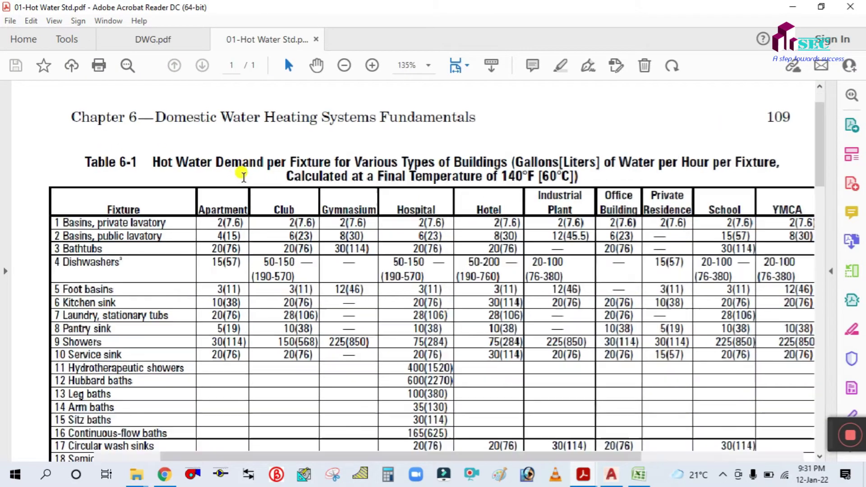
scroll(242, 176, "down", 1)
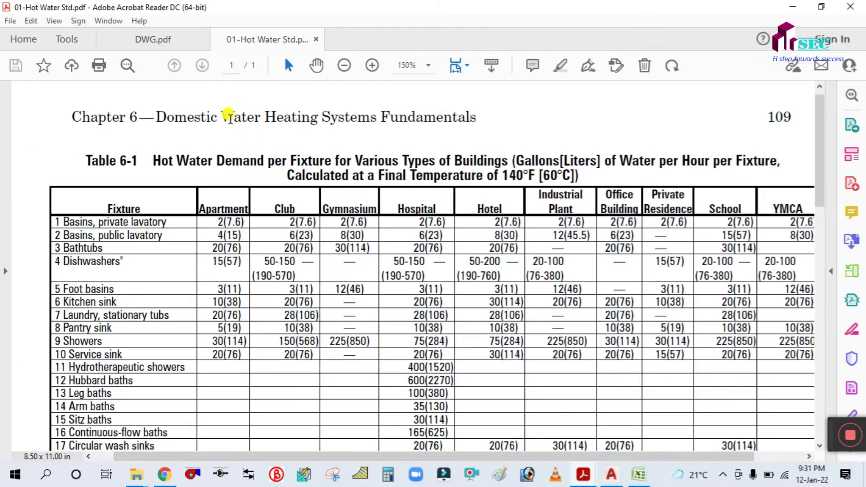
left_click_drag(482, 115, 97, 120)
left_click(182, 134)
scroll(548, 178, "down", 5)
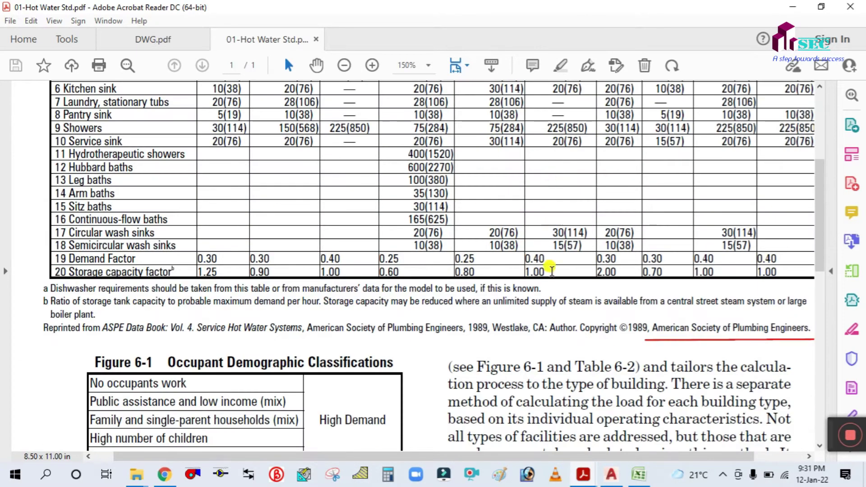
scroll(682, 350, "up", 2)
left_click_drag(541, 453, 636, 456)
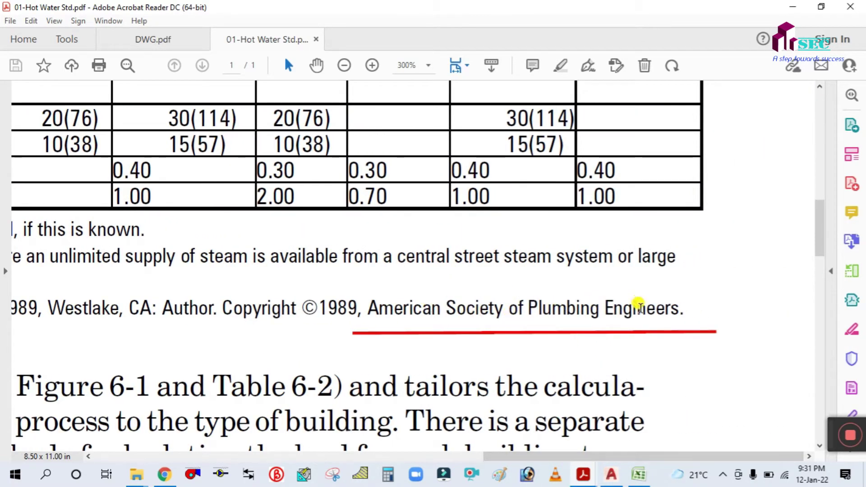
scroll(639, 324, "down", 3)
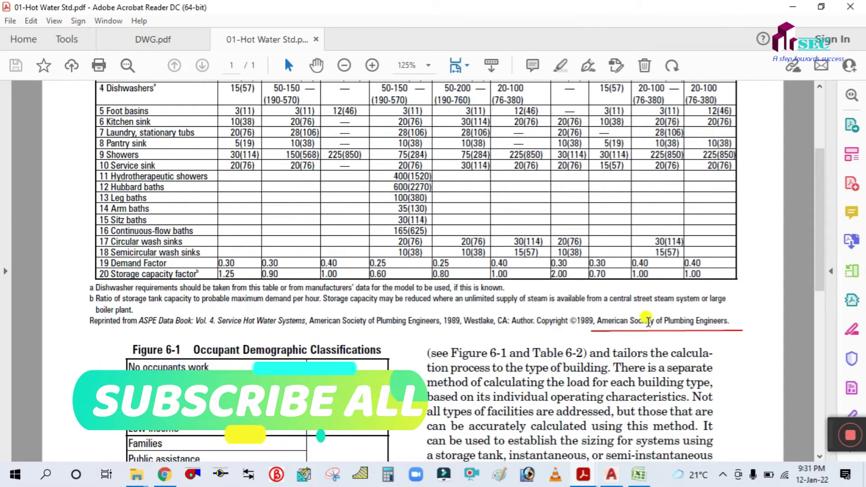
Step: Examine the American Society of Plumbing Engineers source note and the Table 6-1 title on hot water demand per fixture
scroll(648, 320, "up", 1)
scroll(648, 319, "down", 1)
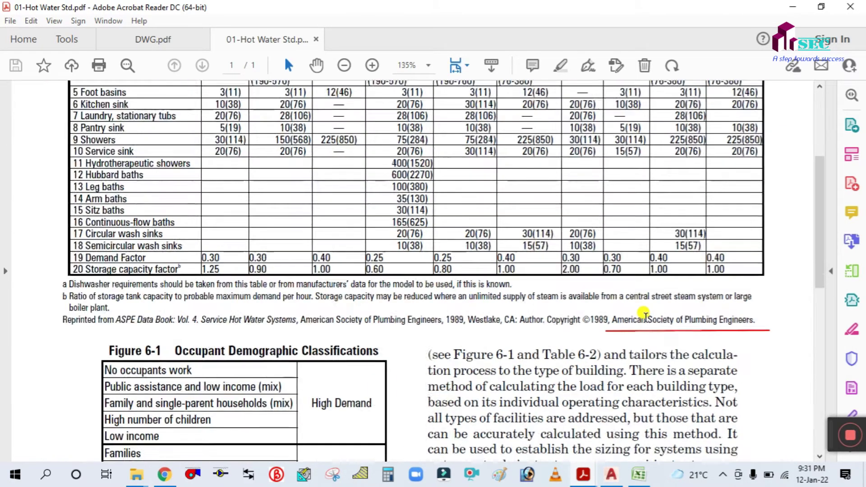
scroll(645, 316, "up", 1)
scroll(645, 316, "down", 1)
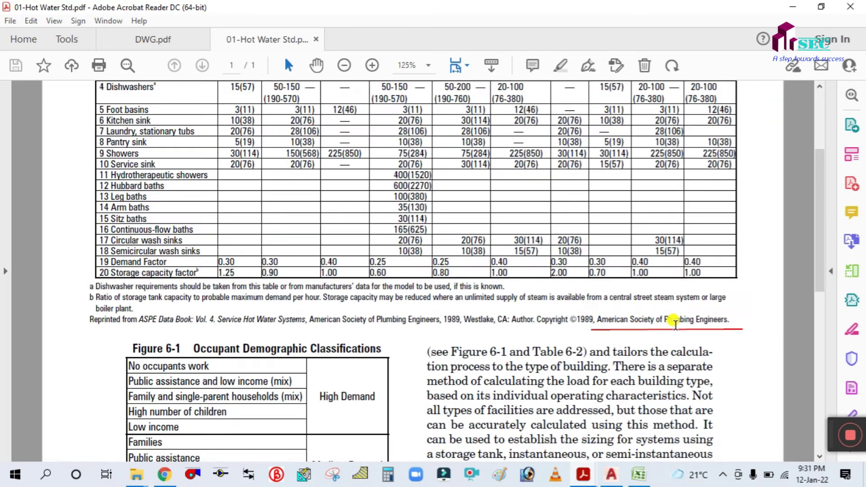
scroll(671, 317, "up", 1)
scroll(663, 321, "down", 2)
scroll(251, 194, "up", 5)
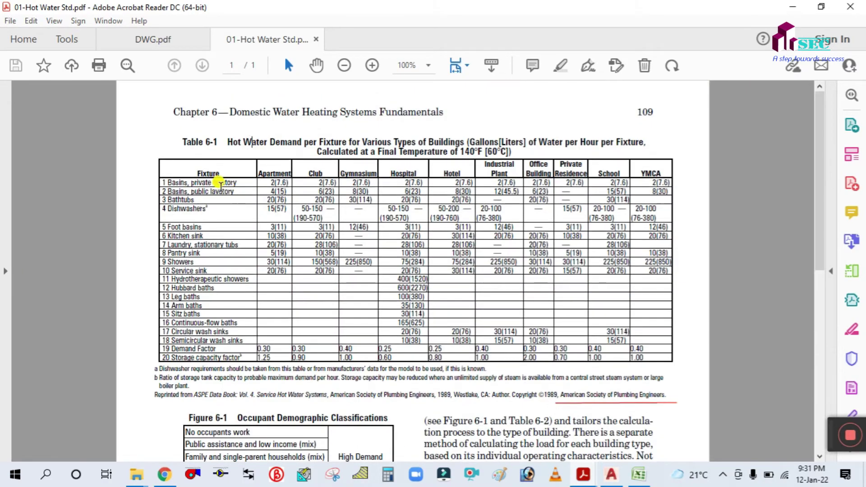
scroll(212, 129, "up", 2)
left_click_drag(81, 145, 180, 149)
left_click(195, 153)
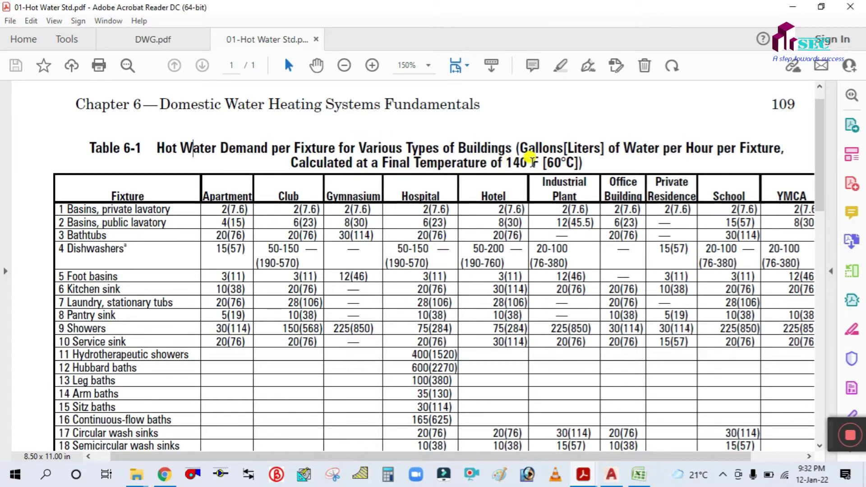
Step: Examine the final temperature basis given in Fahrenheit and Celsius in the Table 6-1 title
left_click_drag(538, 158, 498, 161)
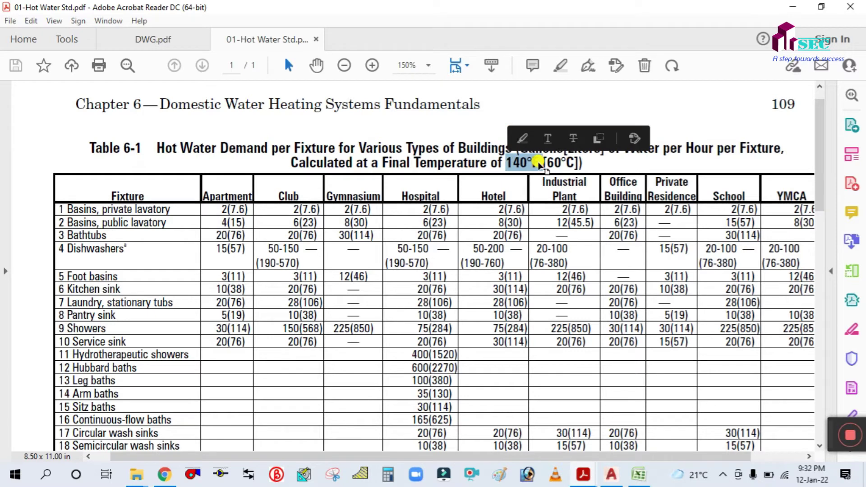
double_click(582, 160)
left_click_drag(585, 159, 580, 164)
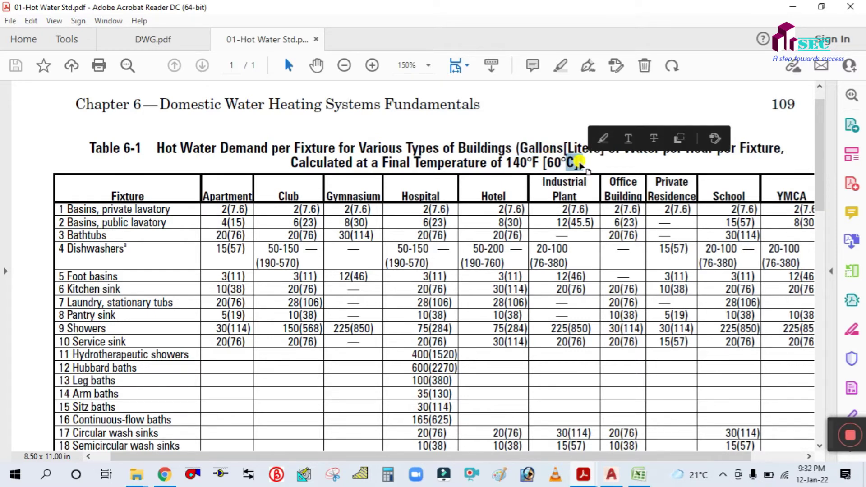
left_click(581, 163)
left_click_drag(505, 161, 539, 164)
mouse_move(291, 160)
left_mouse_down()
mouse_move(493, 145)
mouse_move(507, 162)
mouse_move(527, 163)
left_mouse_up()
left_click(585, 161)
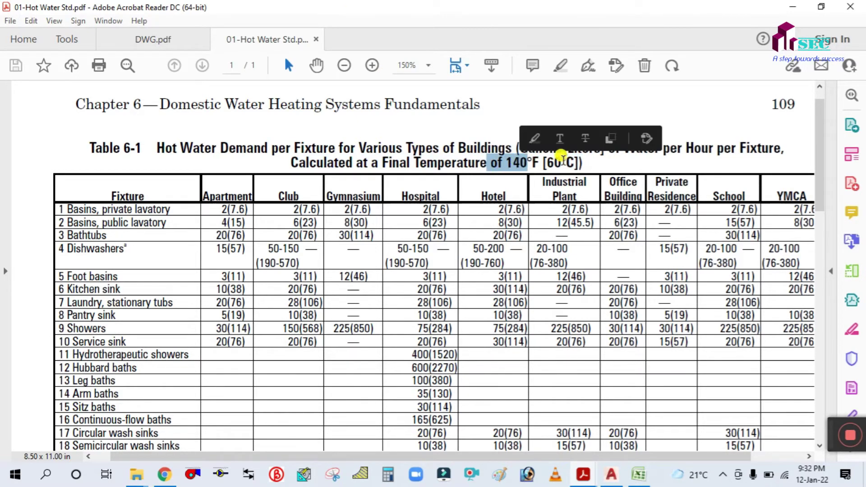
left_click(555, 160)
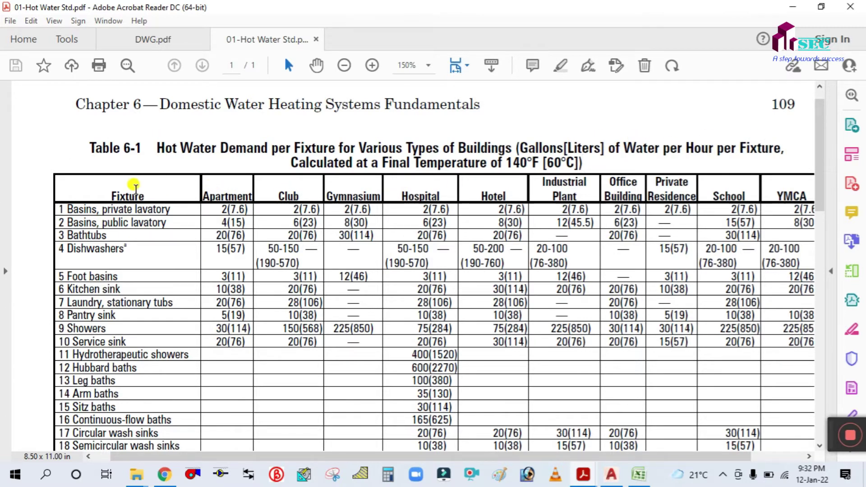
Step: Review the building type headings in Table 6-1 from Apartment onward and locate the Hotel column
double_click(228, 194)
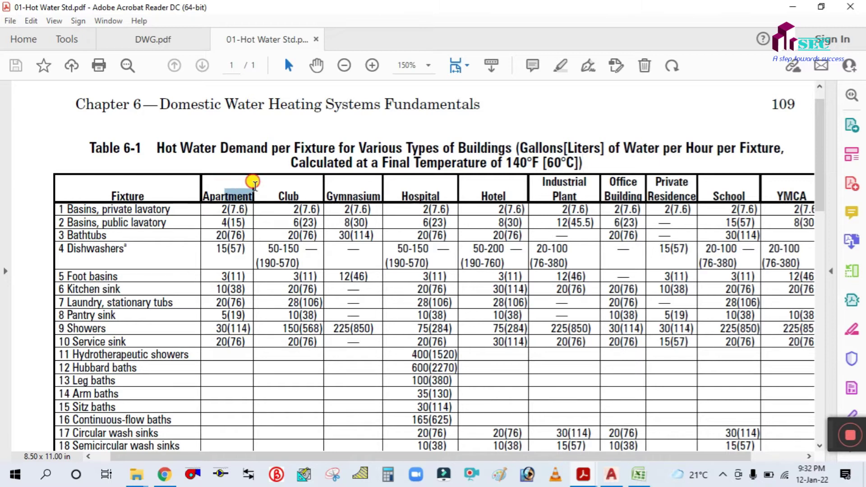
left_click_drag(232, 193, 534, 194)
left_click(372, 199)
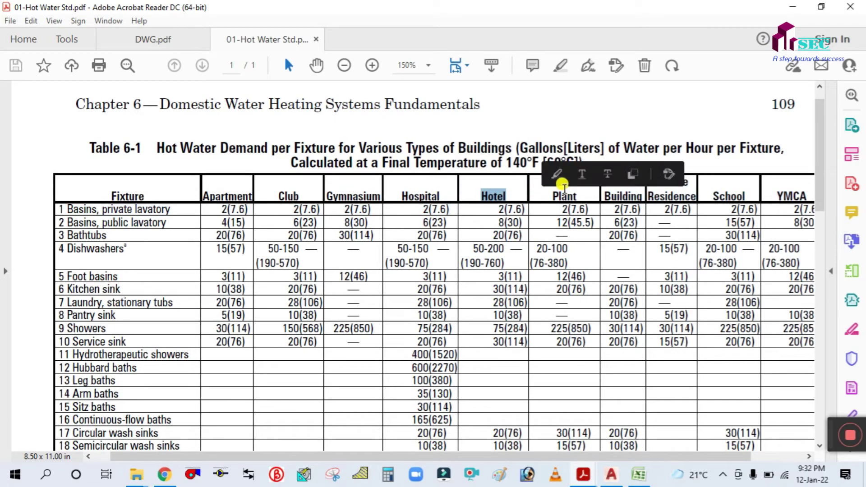
left_click(535, 195)
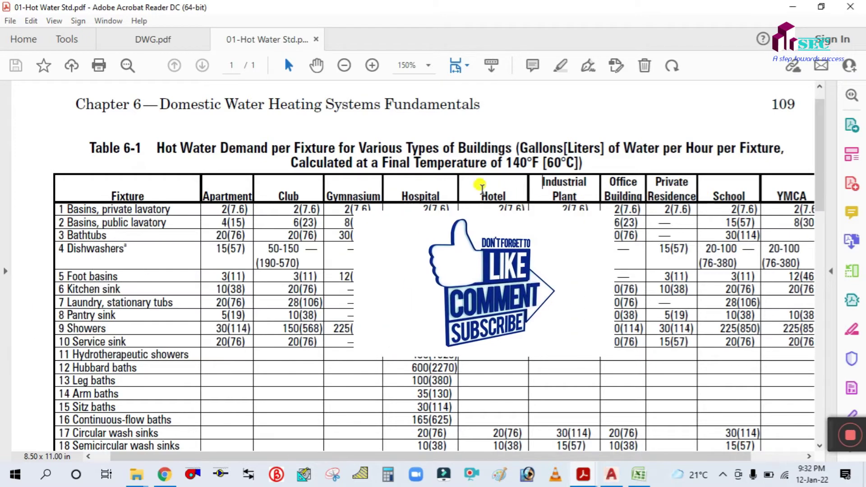
left_click_drag(479, 190, 514, 194)
left_click(526, 208)
left_click(519, 210)
Step: Switch to AutoCAD and review the first floor plan and the two TOILETS rooms labelled 1F 23 with their wash basins
left_click(611, 475)
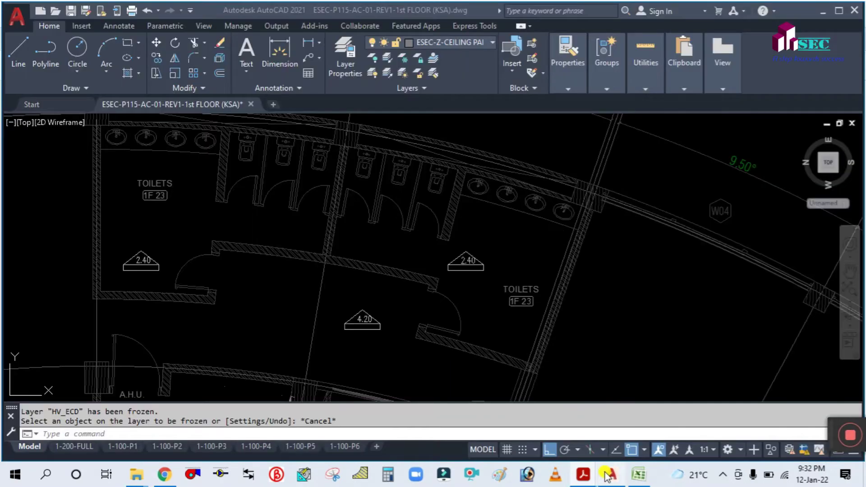
left_click(639, 474)
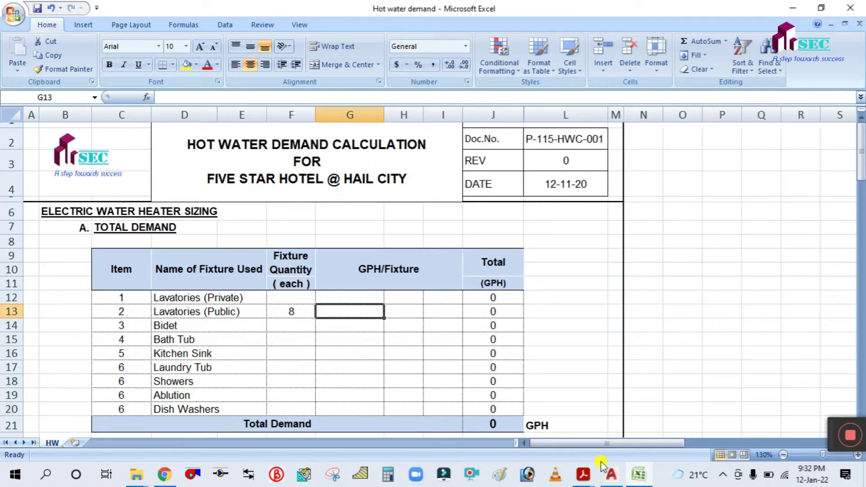
left_click(610, 474)
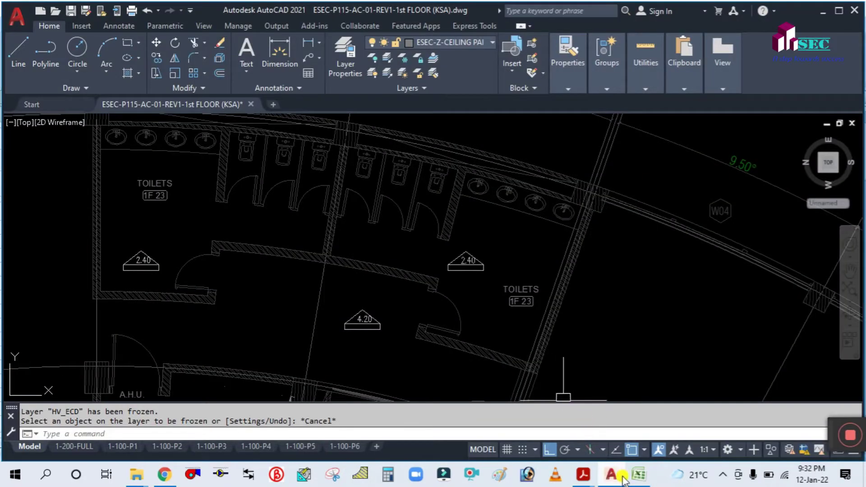
scroll(388, 301, "down", 5)
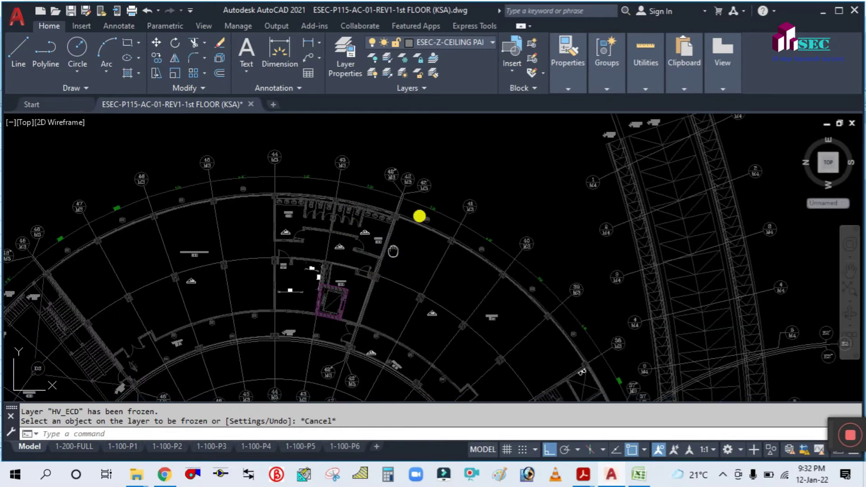
scroll(419, 216, "down", 4)
scroll(393, 204, "down", 2)
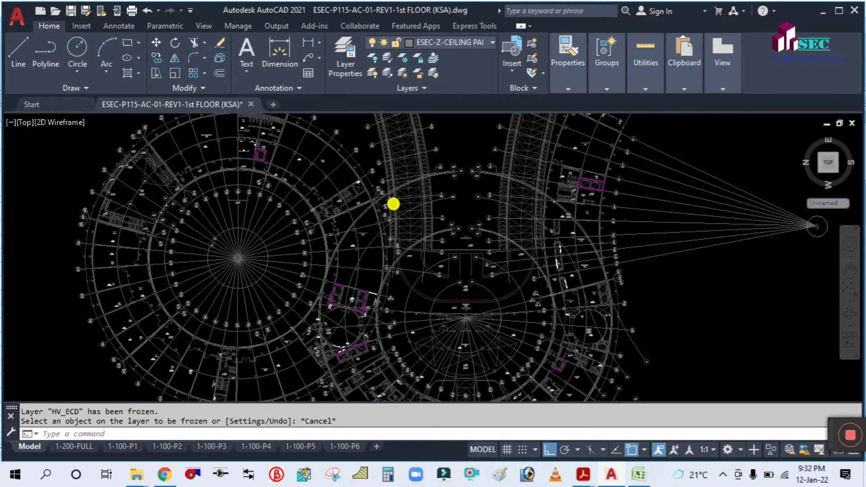
scroll(290, 209, "up", 2)
scroll(412, 218, "up", 2)
scroll(408, 177, "up", 2)
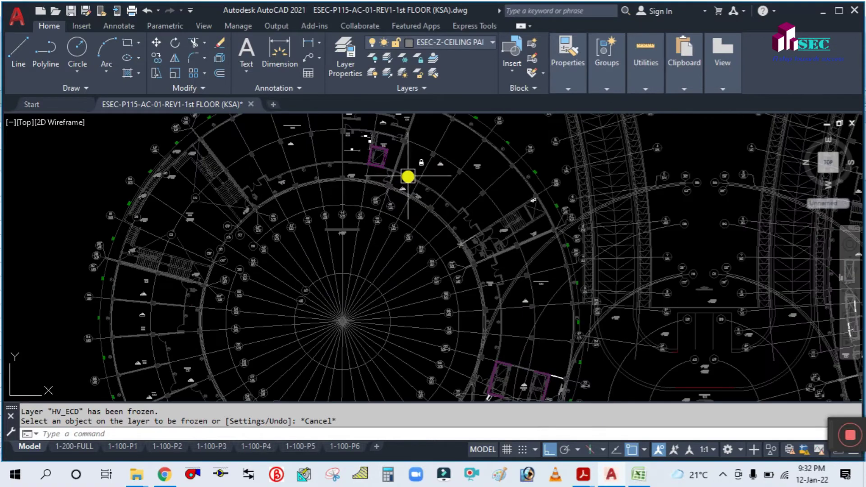
scroll(408, 176, "up", 4)
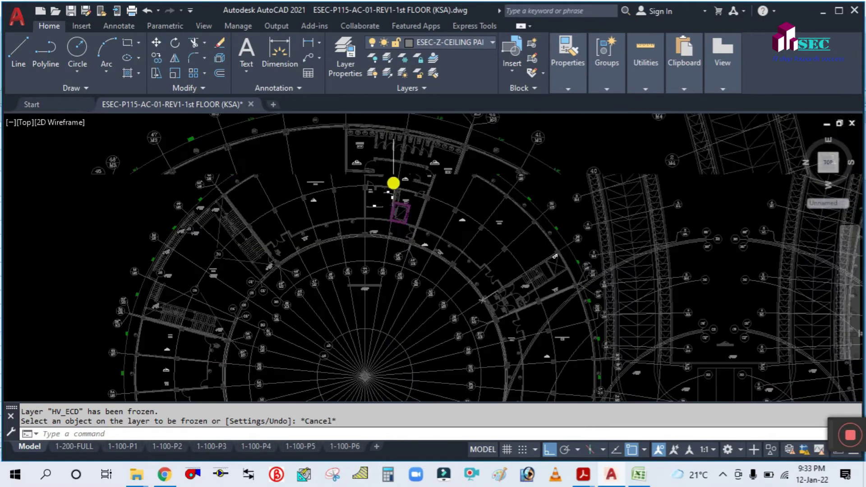
scroll(393, 183, "up", 6)
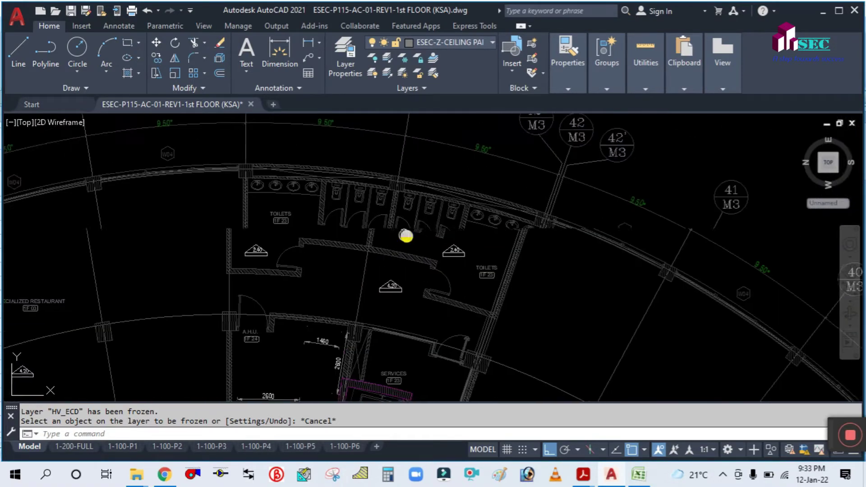
left_click_drag(406, 235, 460, 280)
Step: Switch back to the Hot water demand workbook in Excel, re-enter 8 in F13 for Lavatories (Public), and select G13
left_click(635, 481)
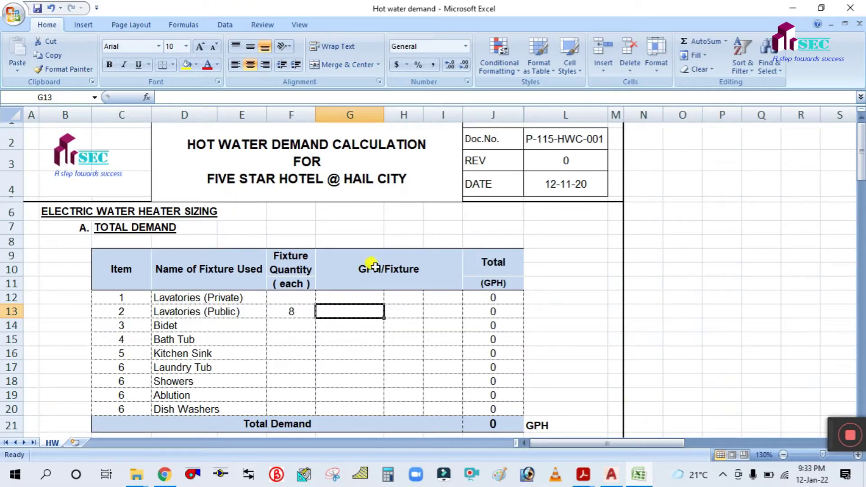
left_click(296, 314)
type("8")
left_click(332, 312)
left_click(300, 312)
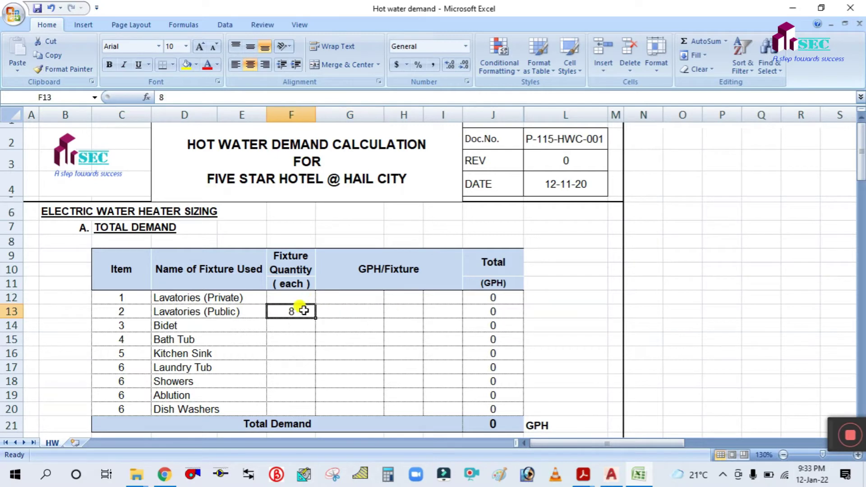
left_click(359, 312)
Step: Switch to 01-Hot Water Std.pdf in Acrobat Reader and highlight the Hotel column heading in Table 6-1
left_click(583, 473)
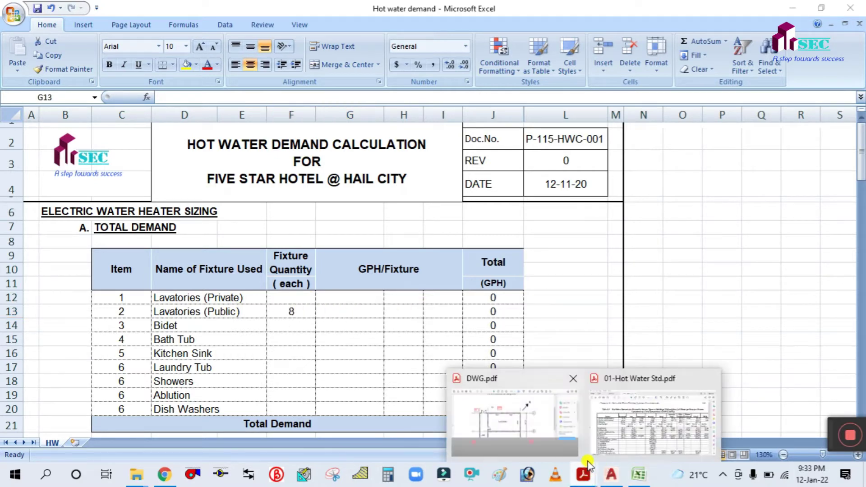
left_click(663, 412)
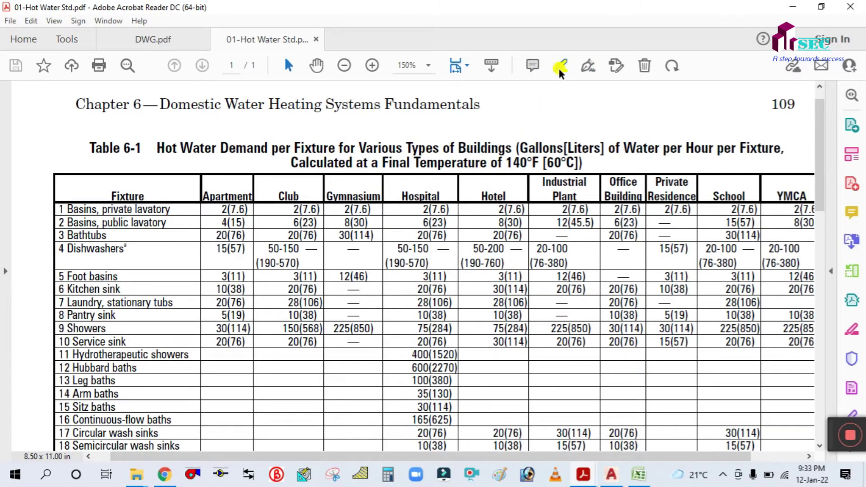
key("u")
left_click_drag(474, 195, 510, 195)
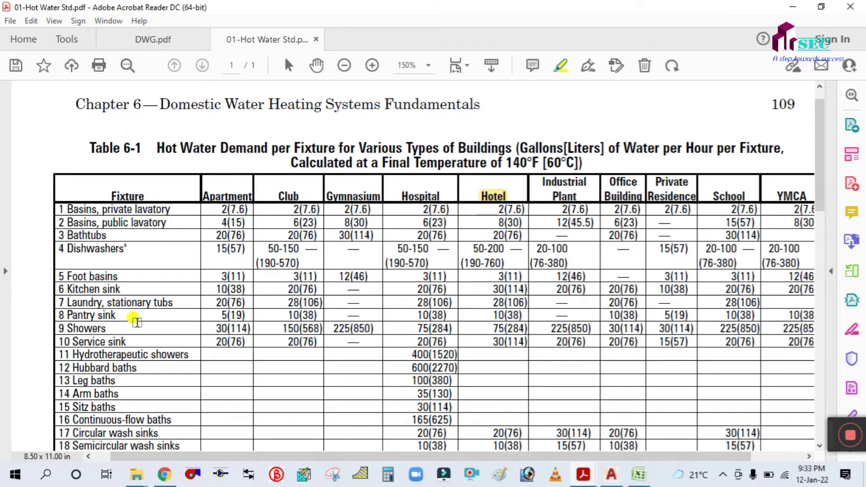
Step: Highlight the fixture name "Basins, public lavatory" and its 8(30) value in the Hotel column
scroll(130, 264, "down", 1)
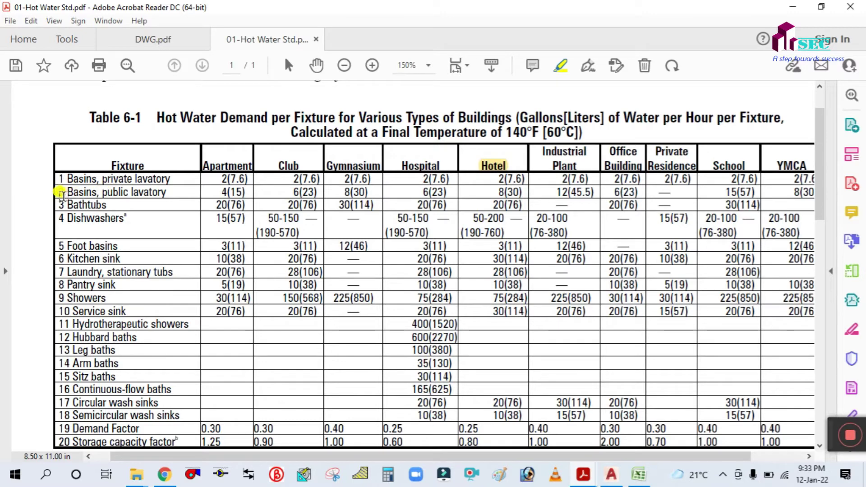
left_click_drag(60, 191, 168, 191)
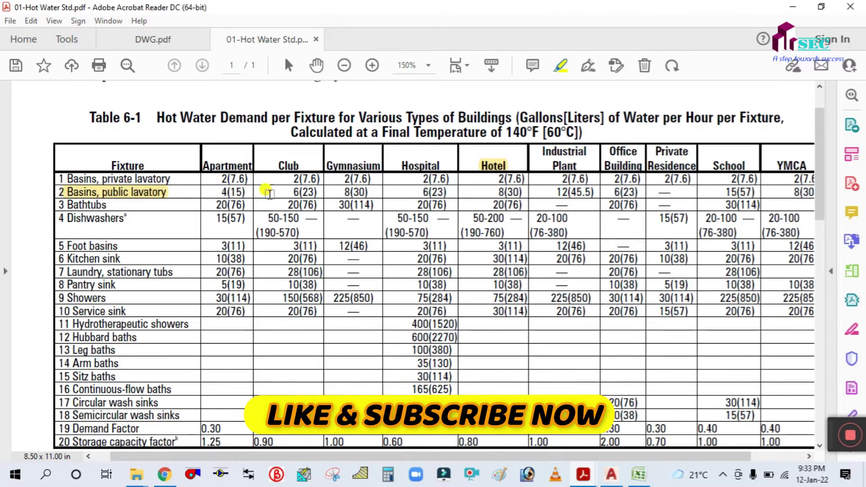
scroll(505, 192, "up", 1)
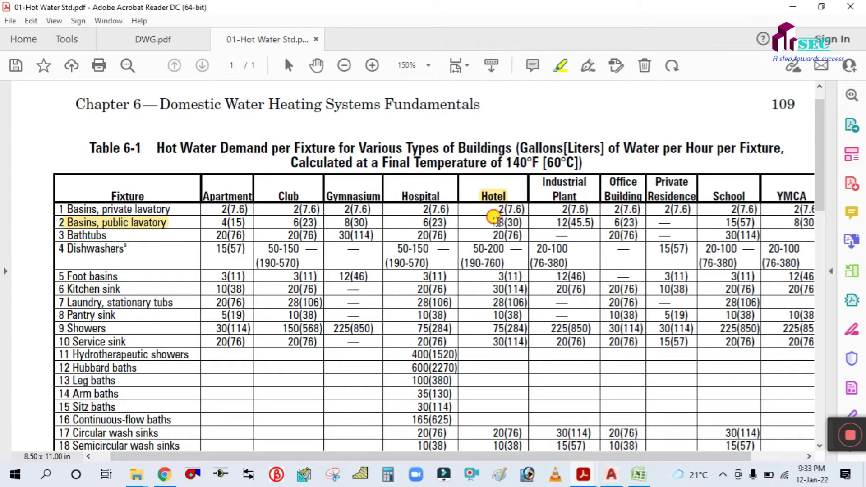
left_click_drag(495, 220, 511, 223)
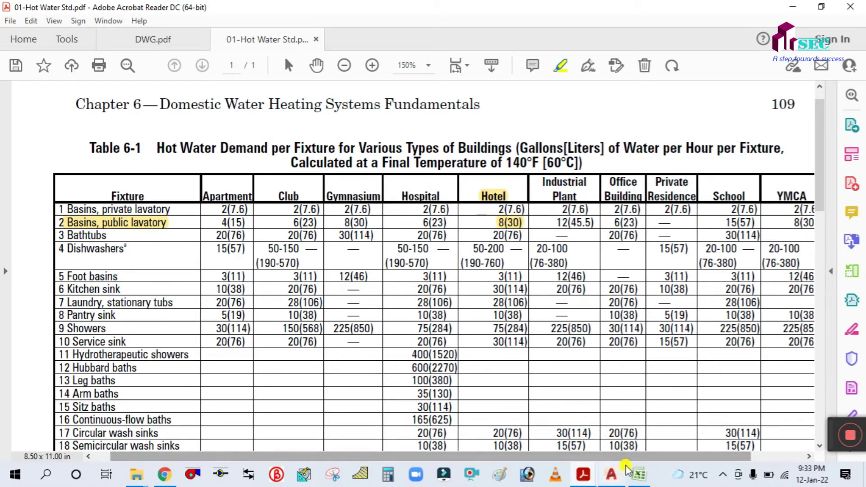
Step: Switch to Excel, enter 8 as the GPH/Fixture for Lavatories (Public) in G13, and inspect the total formula in J13
left_click(638, 475)
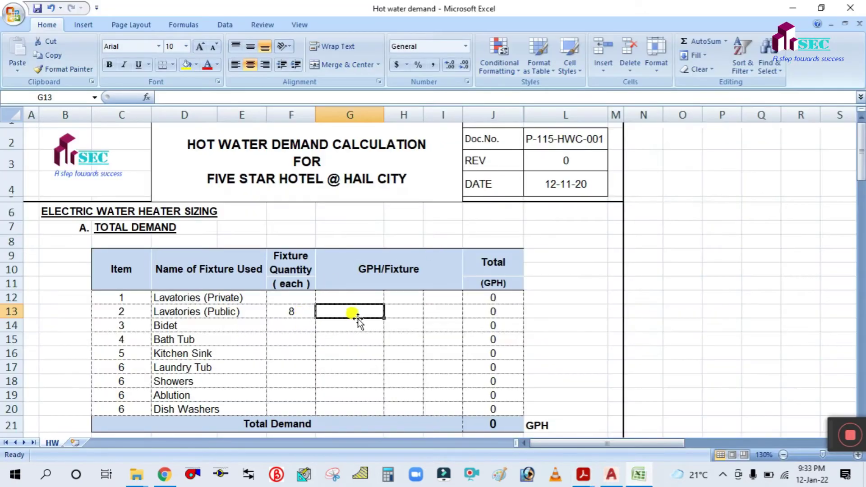
type("8")
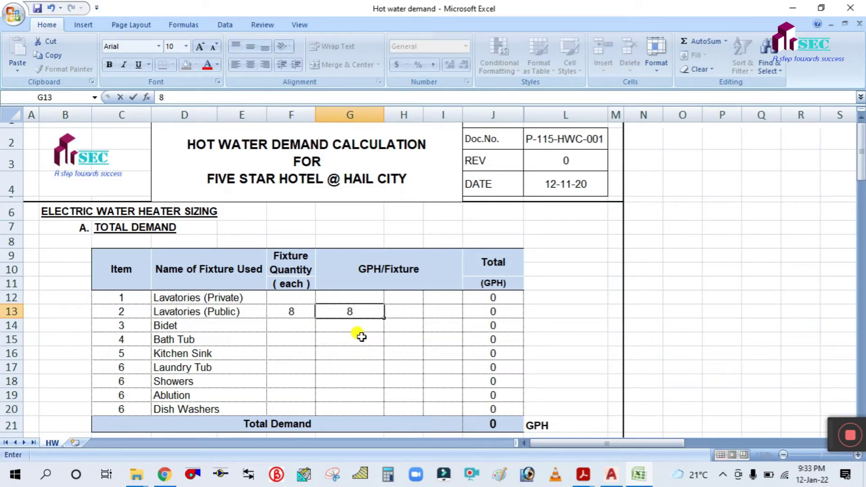
left_click(361, 336)
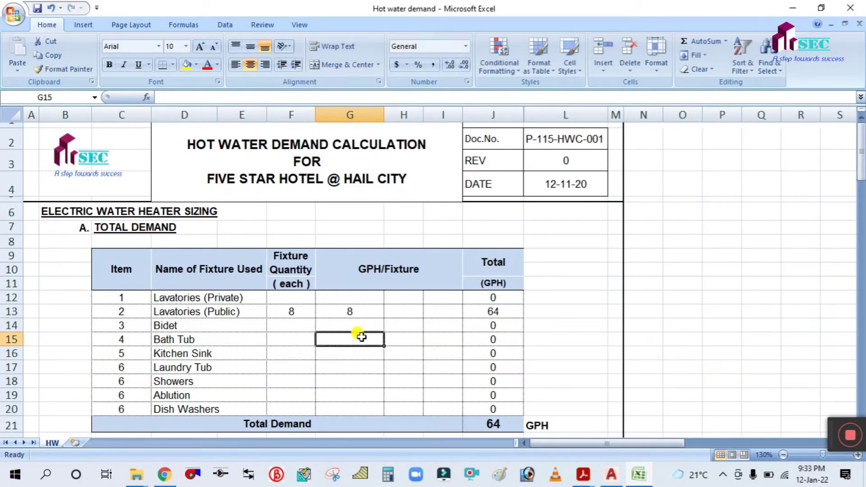
double_click(502, 311)
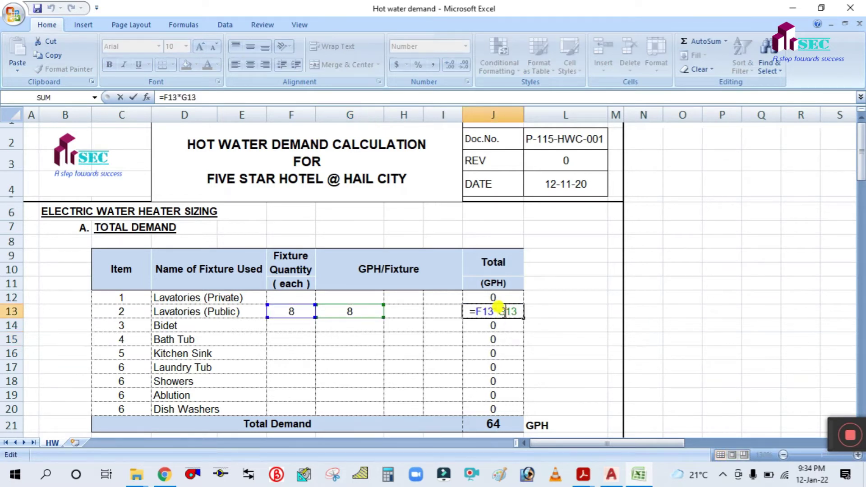
key("Escape")
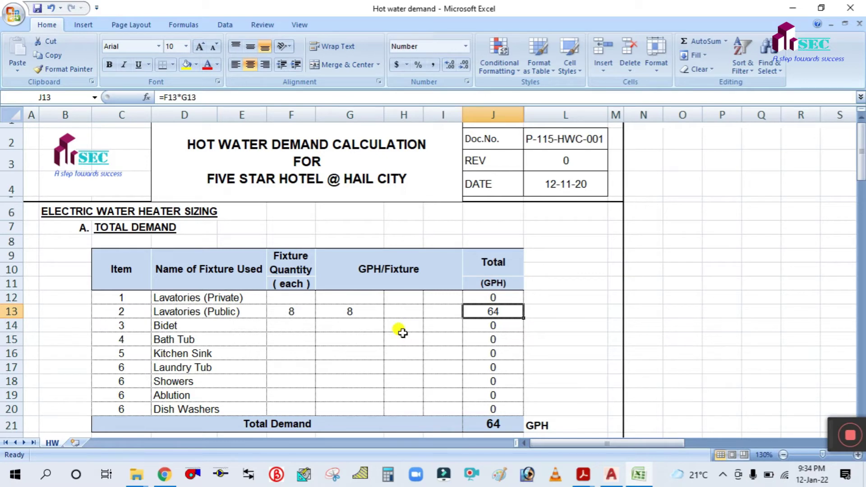
Step: Switch to the first floor plan in AutoCAD and examine the toilet cubicles in both TOILETS rooms to count their fixtures
left_click(614, 476)
scroll(327, 246, "up", 3)
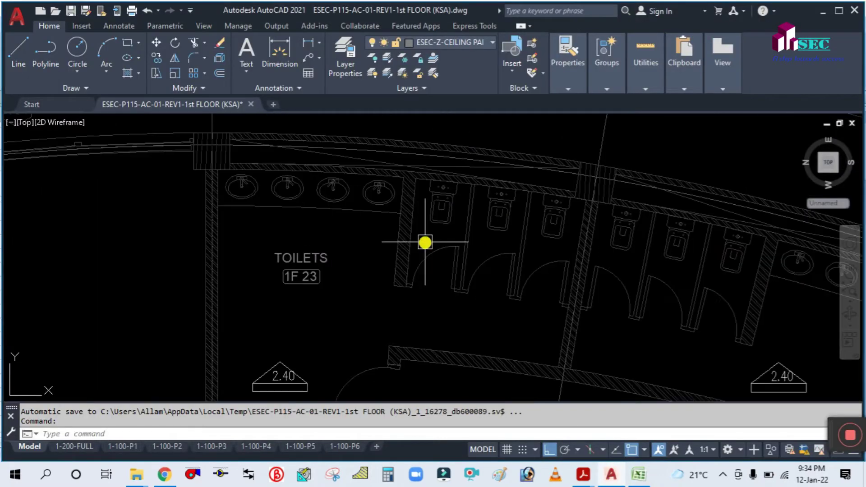
left_click_drag(425, 242, 284, 241)
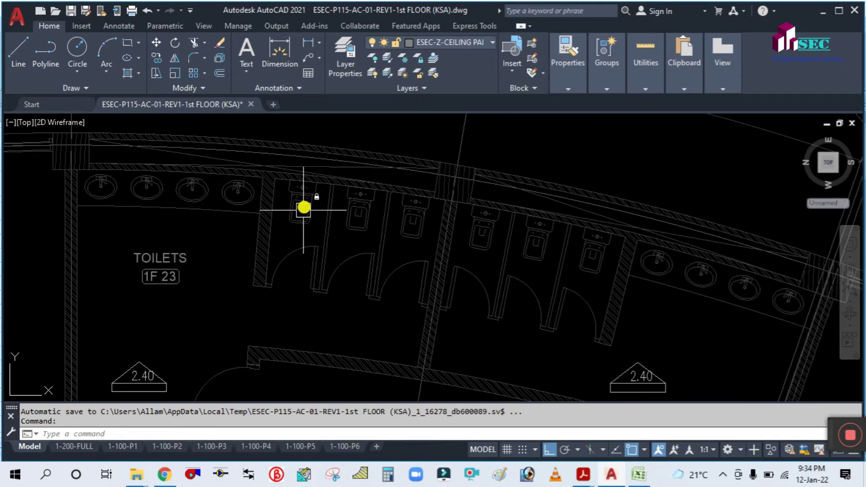
left_click_drag(429, 235, 316, 203)
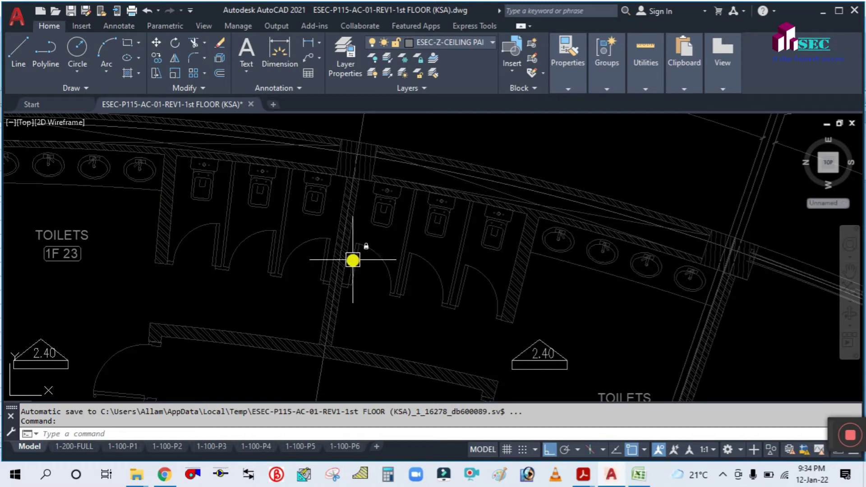
scroll(381, 278, "down", 5)
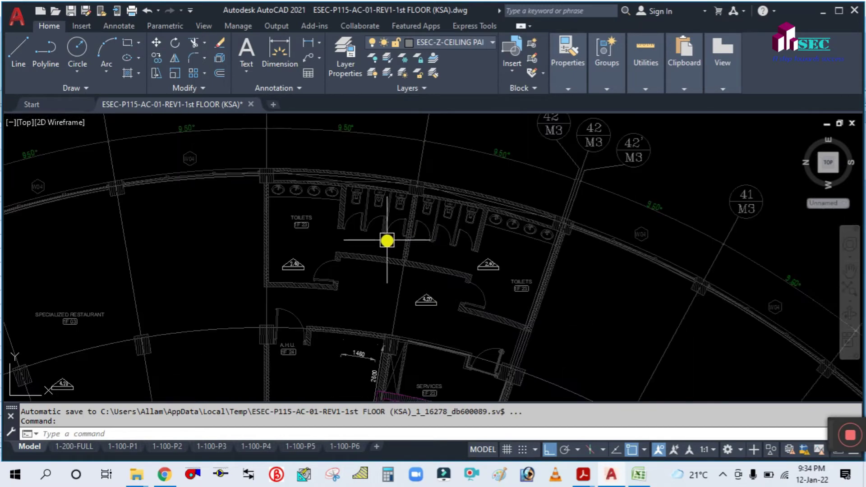
scroll(387, 240, "up", 5)
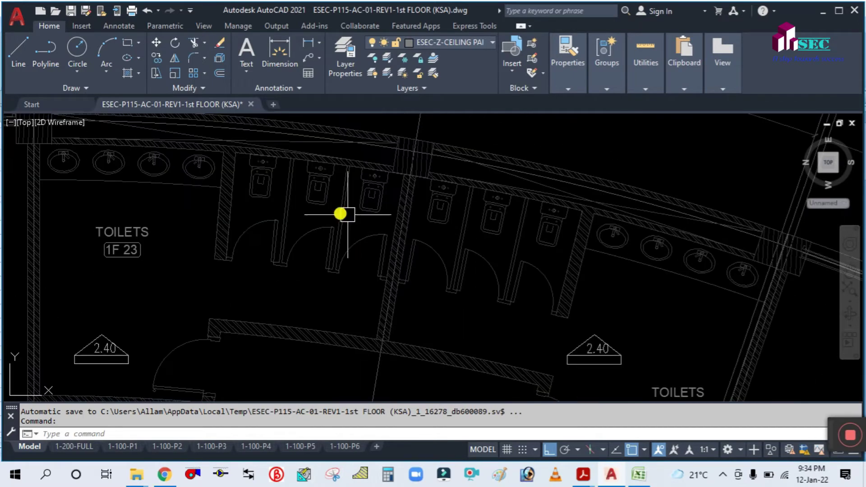
scroll(303, 190, "up", 2)
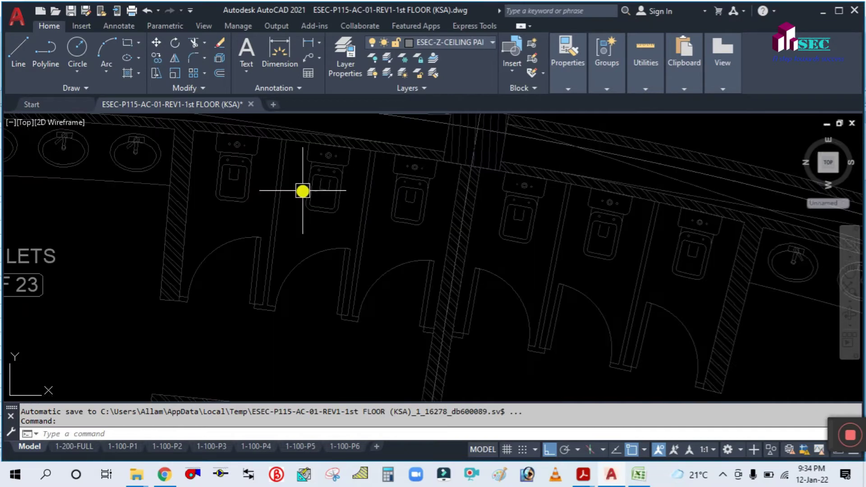
scroll(303, 190, "down", 3)
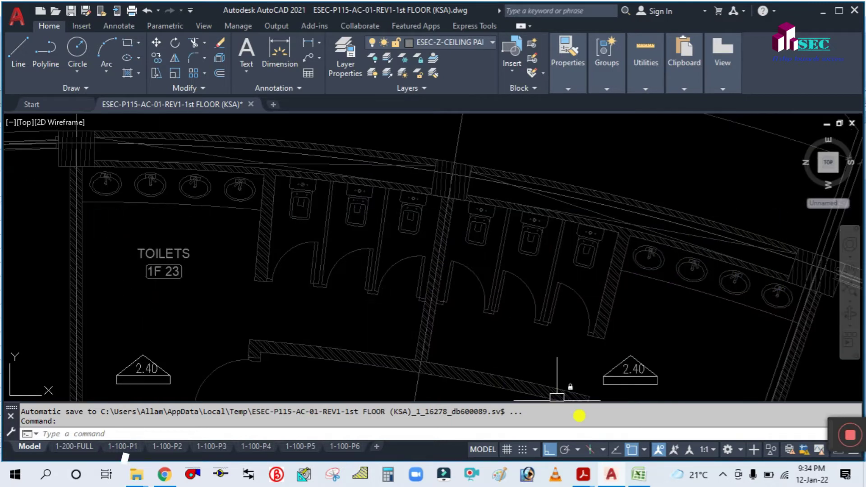
Step: Switch to the Hot water demand workbook in Excel, enter 6 as the Bidet fixture quantity in F14, and select G14
left_click(637, 475)
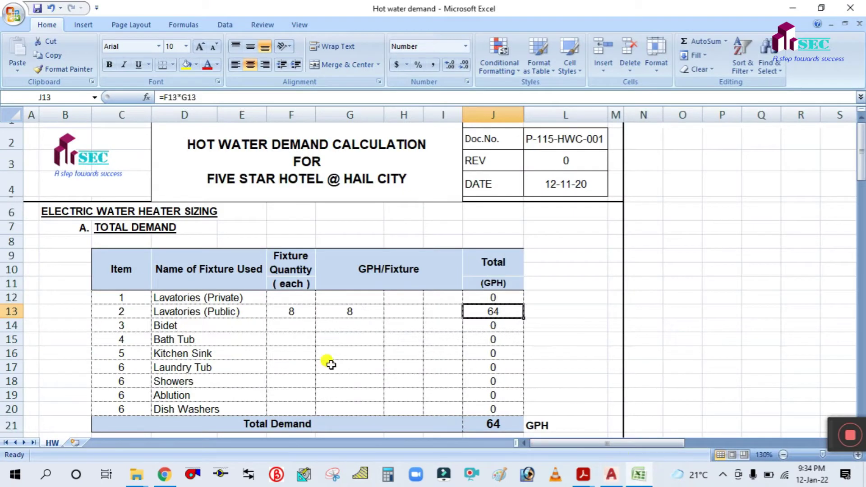
left_click(292, 326)
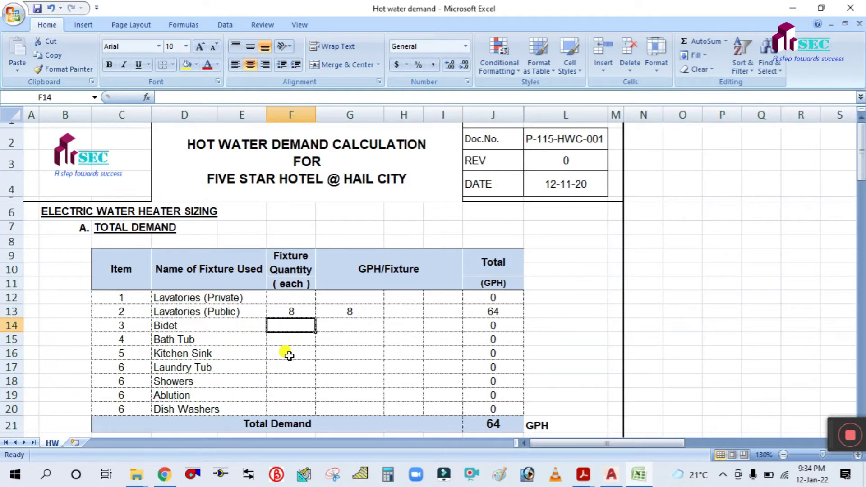
type("6")
left_click(289, 355)
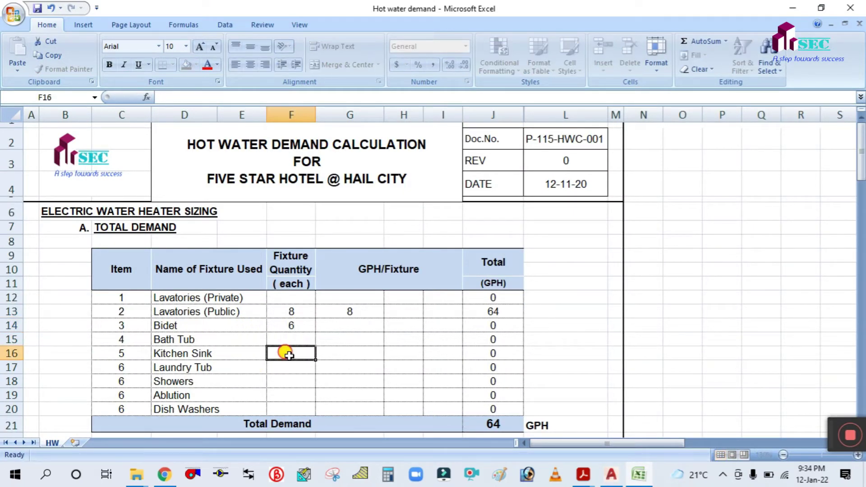
left_click(350, 323)
Step: Switch to 01-Hot Water Std.pdf in Acrobat Reader, highlight "14 Arm baths" in Table 6-1, and look through the fixture list
mouse_move(583, 479)
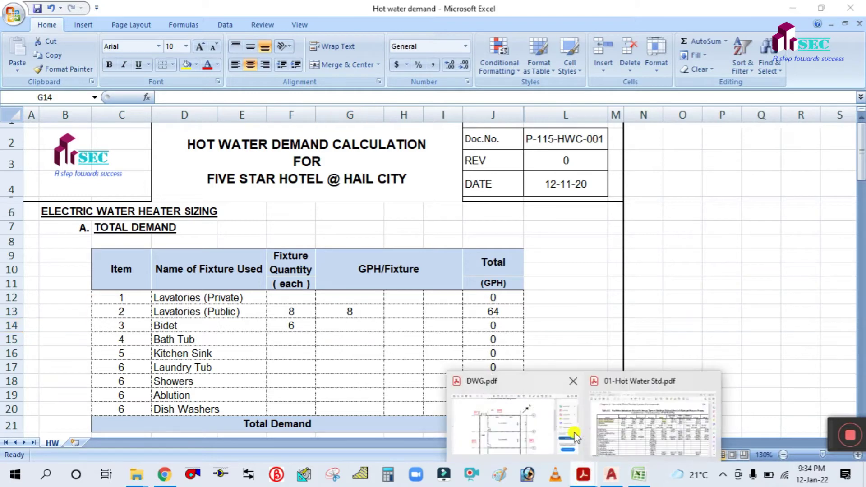
left_click(672, 411)
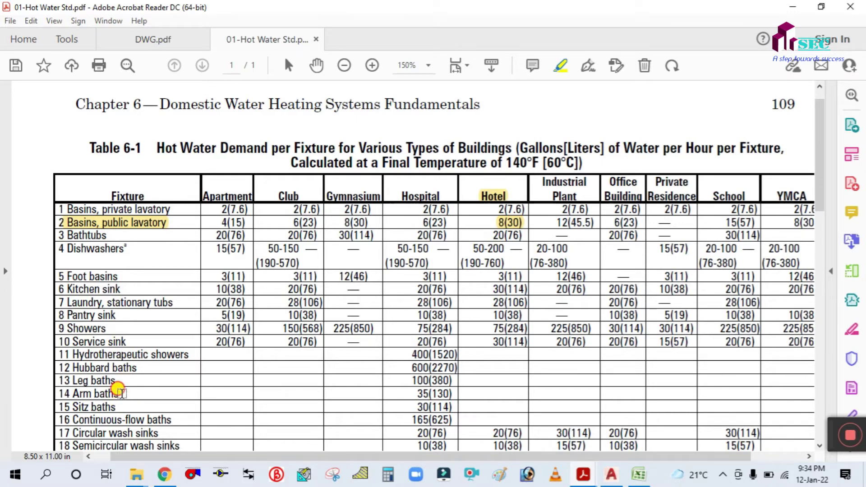
left_click_drag(120, 390, 55, 393)
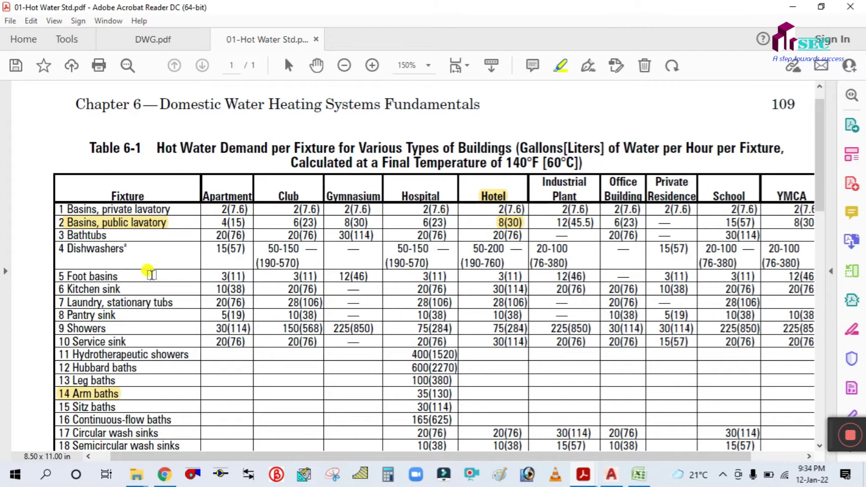
scroll(188, 344, "down", 2)
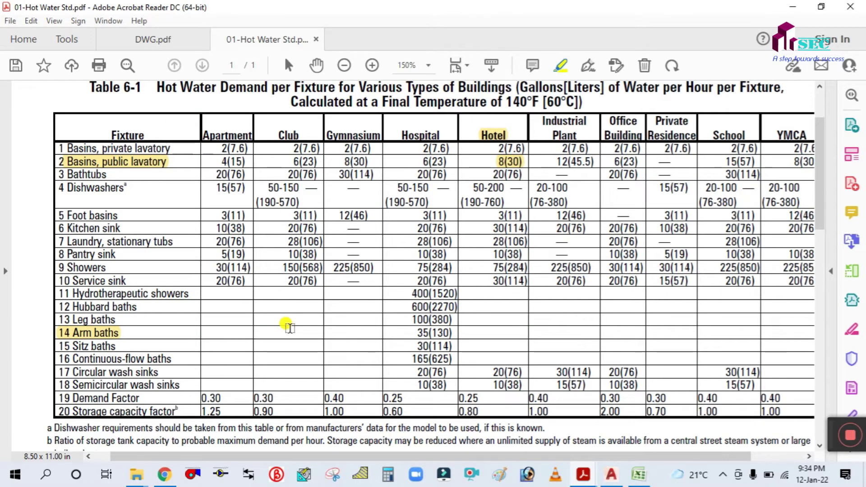
scroll(289, 326, "up", 1)
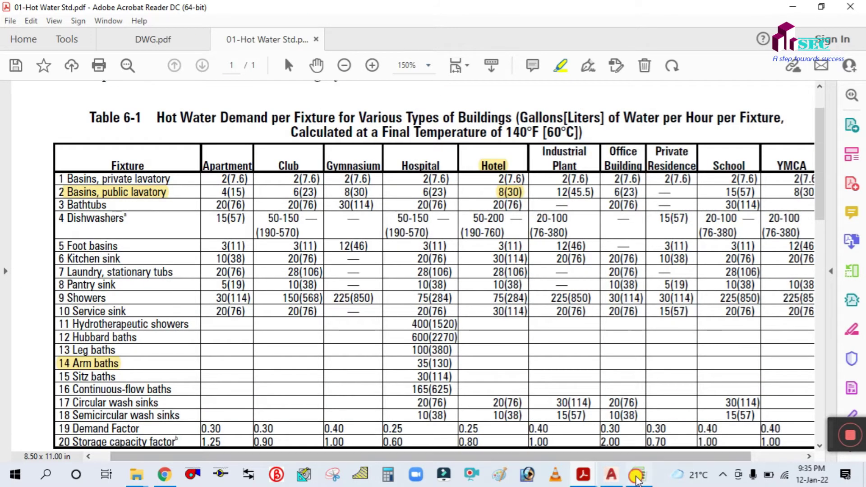
Step: Switch back to Excel and enter 1 as the GPH/Fixture value for Bidet in G14
key("alt+Tab")
type("1")
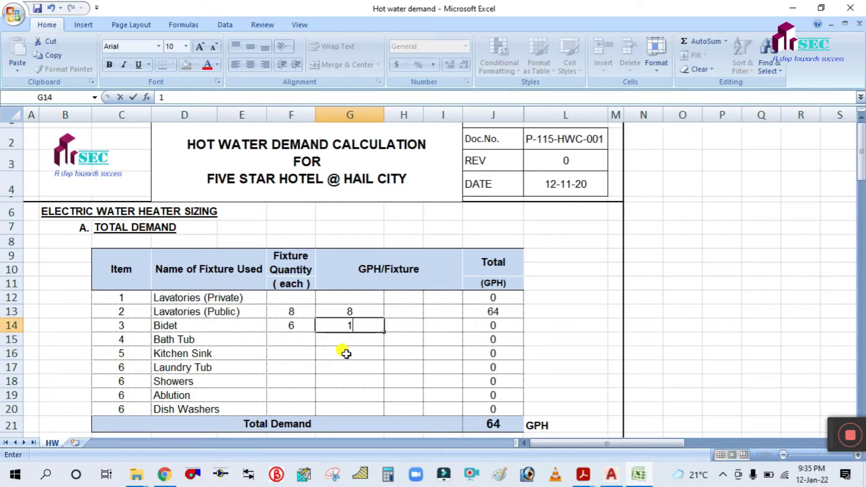
left_click(346, 354)
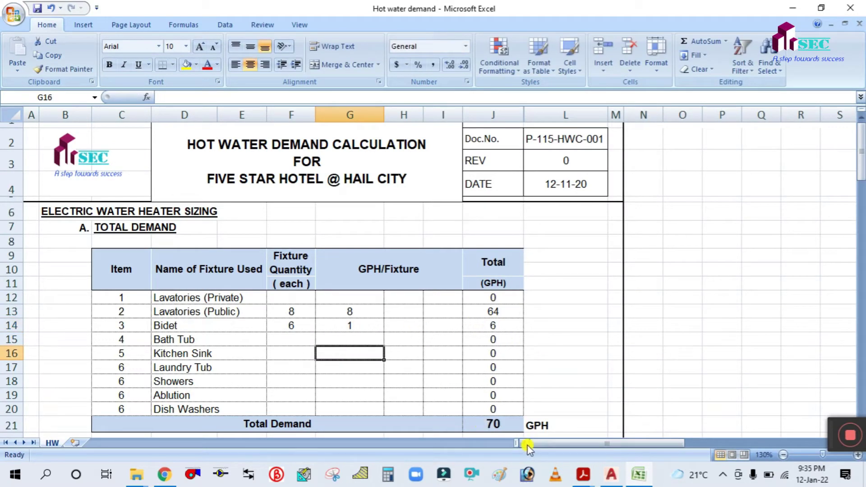
Step: Review the Total Demand table and the Probable Demand and Storage Capacity calculations below it, including the Probable Demand expression in C27
scroll(519, 398, "down", 2)
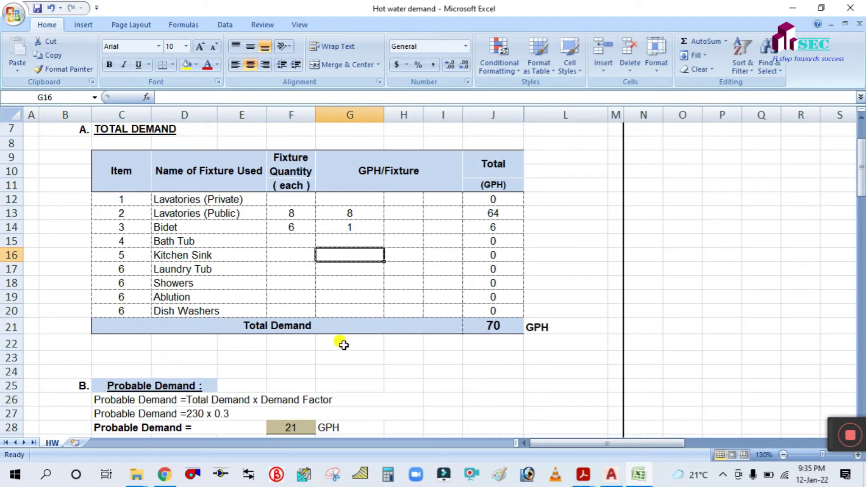
scroll(451, 325, "down", 2)
scroll(212, 307, "down", 1)
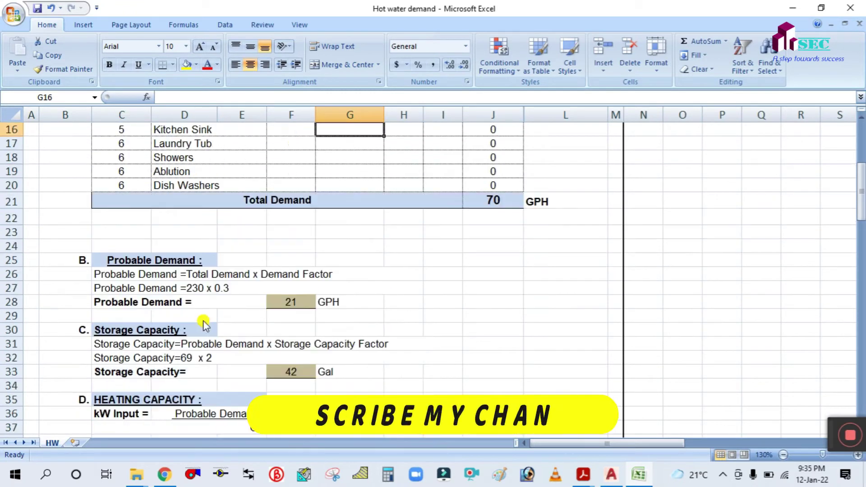
scroll(110, 277, "up", 5)
scroll(111, 277, "down", 4)
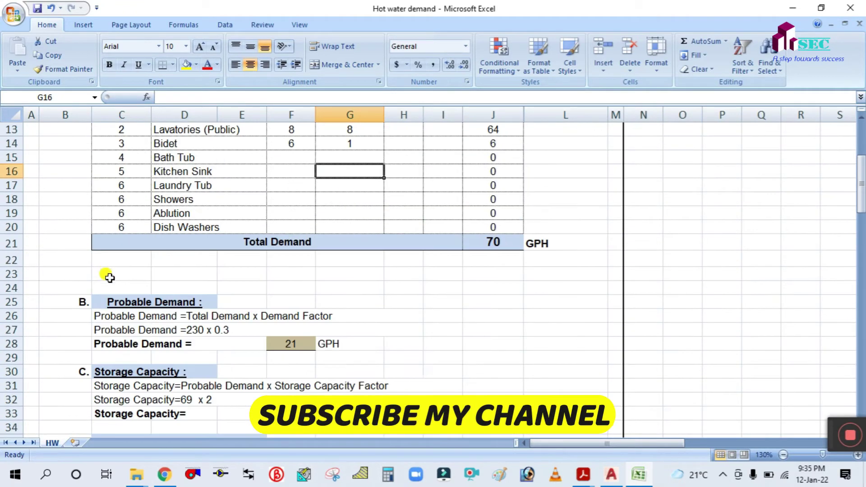
scroll(110, 277, "down", 1)
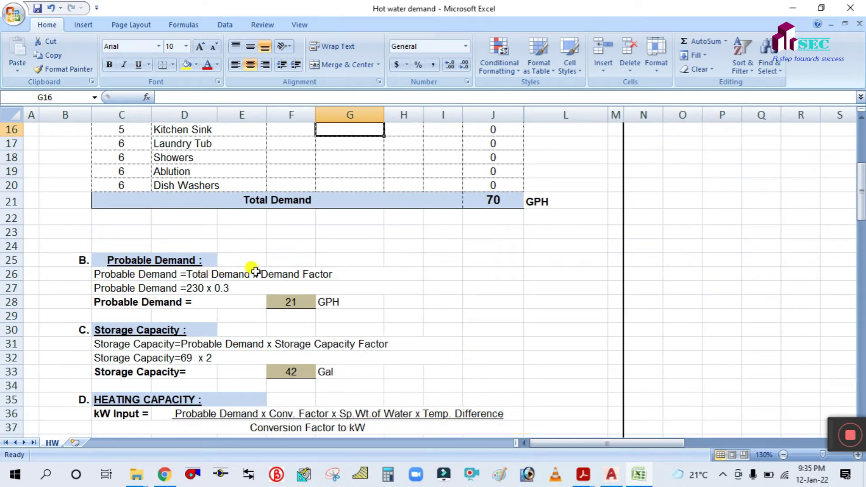
left_click(116, 284)
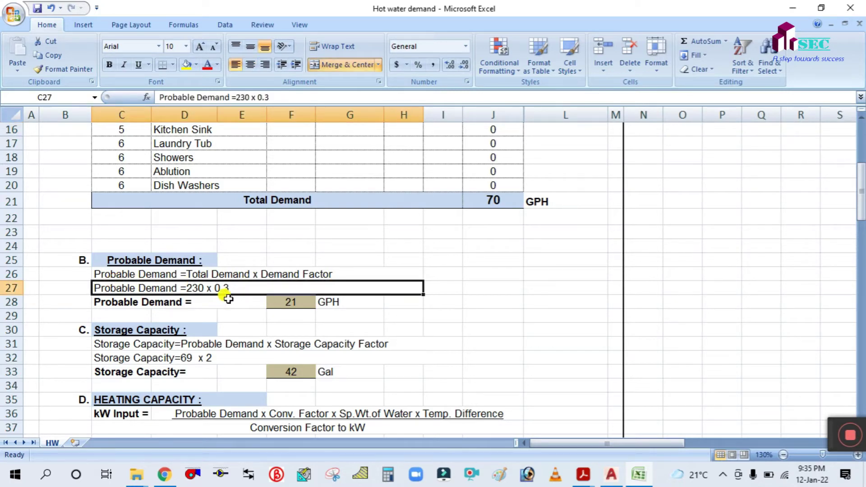
scroll(226, 300, "up", 1)
scroll(205, 326, "down", 1)
scroll(205, 288, "up", 1)
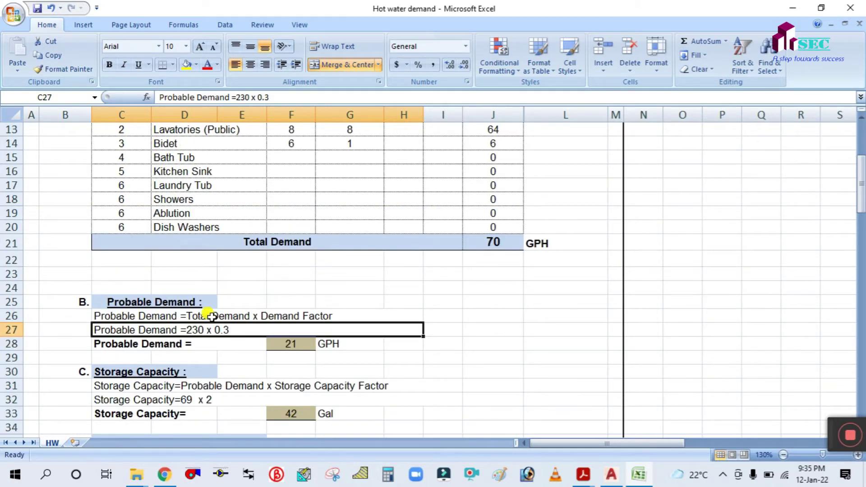
Step: Edit the Probable Demand expression in C27 to use 70 as the total demand
double_click(199, 330)
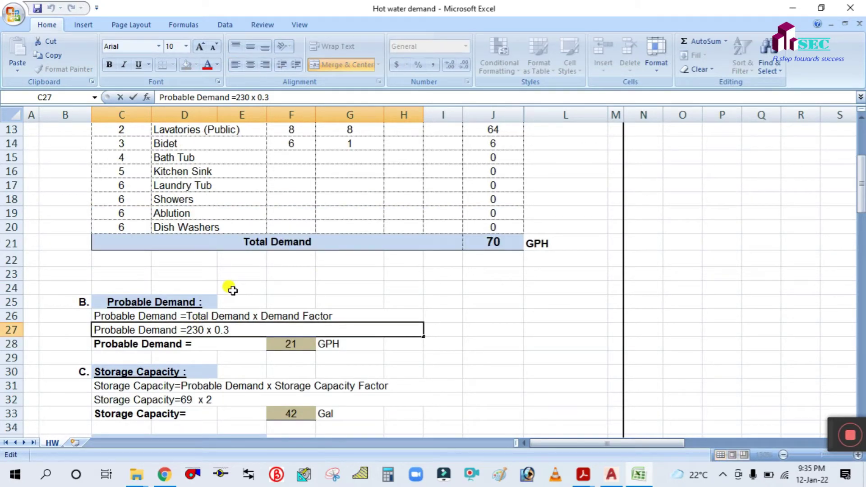
key("BackSpace")
key("BackSpace")
key("BackSpace")
type("70")
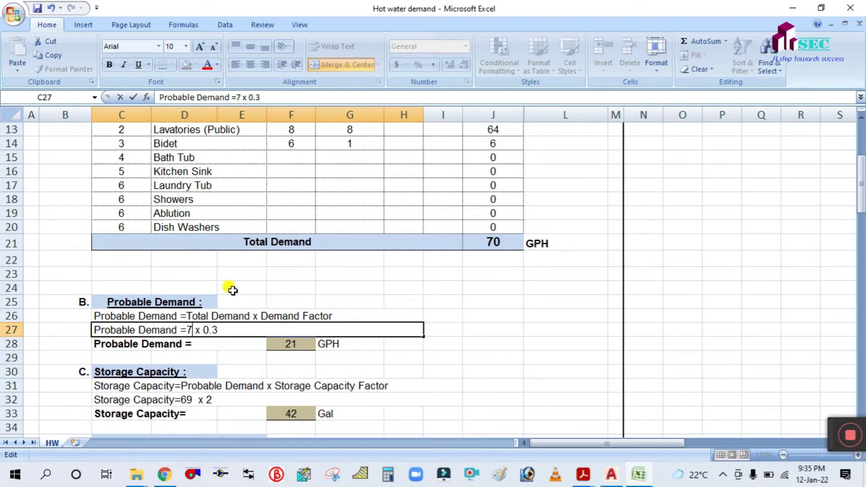
left_click(389, 276)
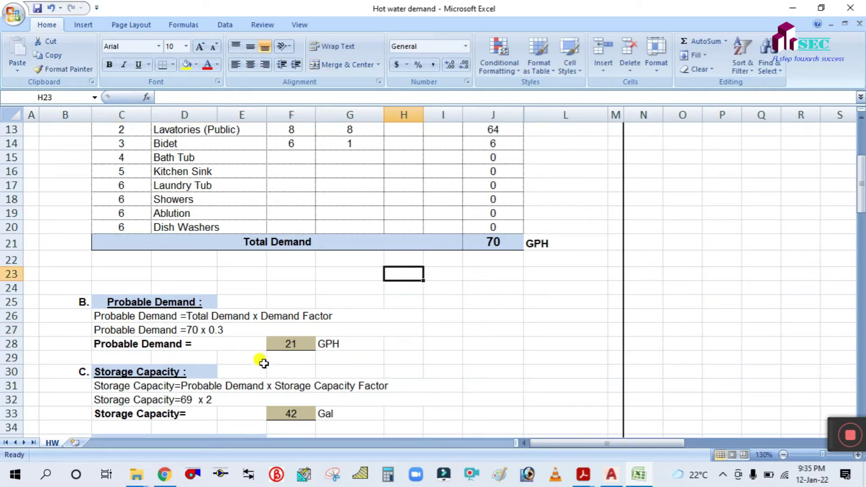
Step: Switch to 01-Hot Water Std.pdf in Acrobat Reader and highlight the "Demand Factor" row label in Table 6-1
mouse_move(592, 481)
left_click(654, 419)
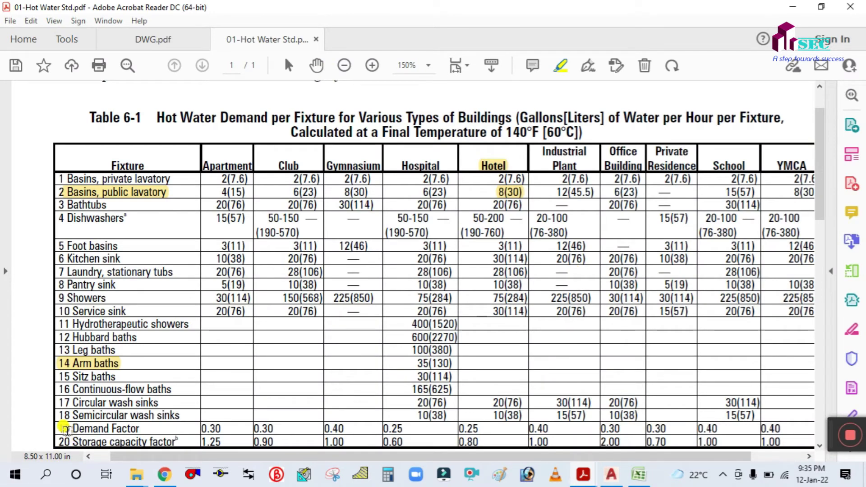
left_click_drag(146, 429, 69, 428)
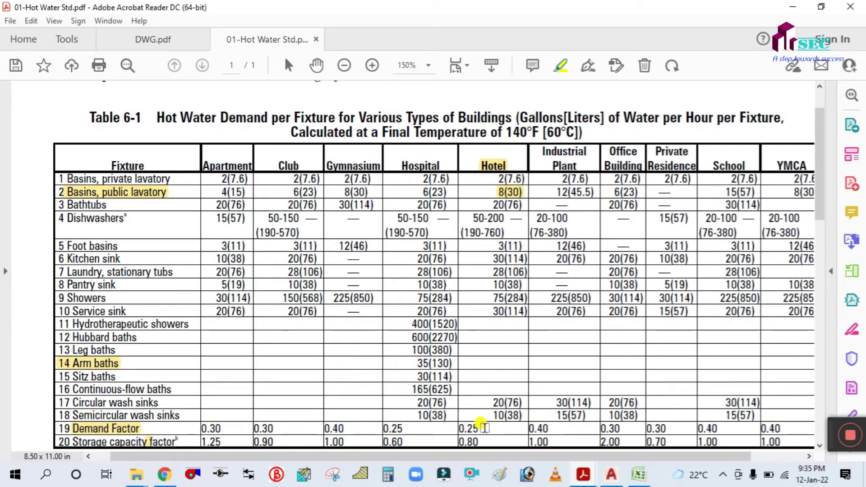
left_click_drag(476, 424, 495, 450)
left_click_drag(480, 449, 465, 405)
key("ctrl+z")
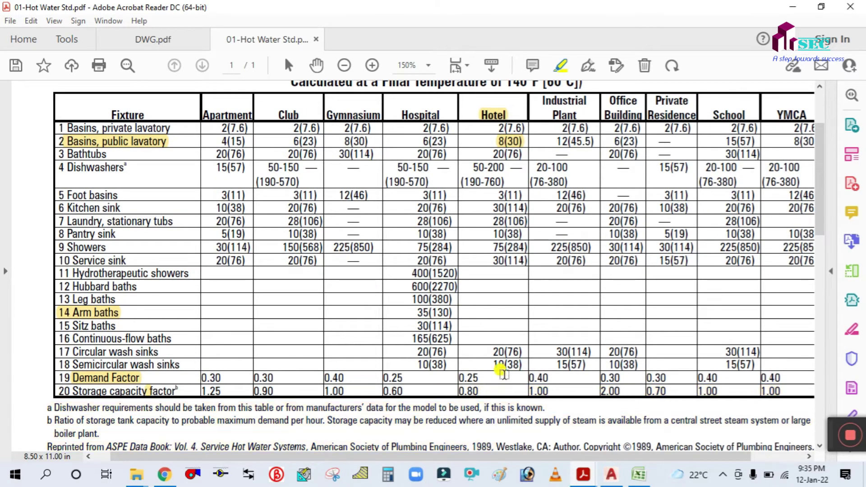
Step: Highlight the Hotel demand factor 0.25 in Table 6-1, and switch to Excel to change the factor in C27 to 0.25
left_click_drag(479, 376, 454, 371)
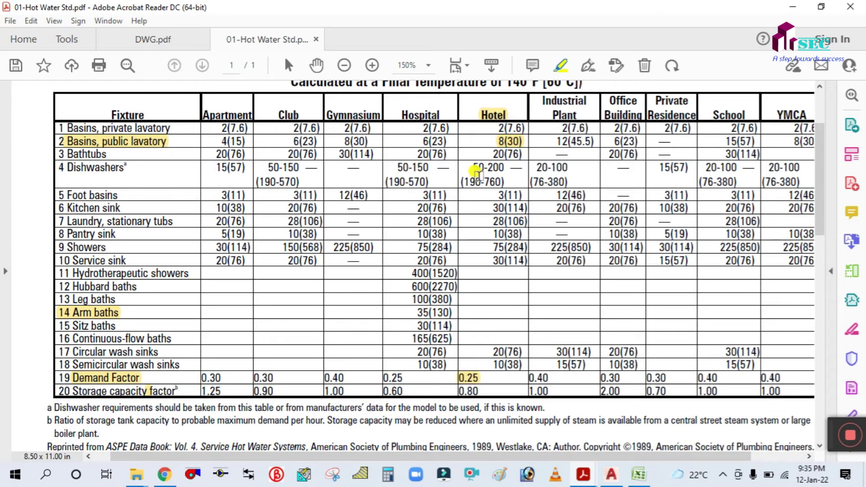
left_click(638, 475)
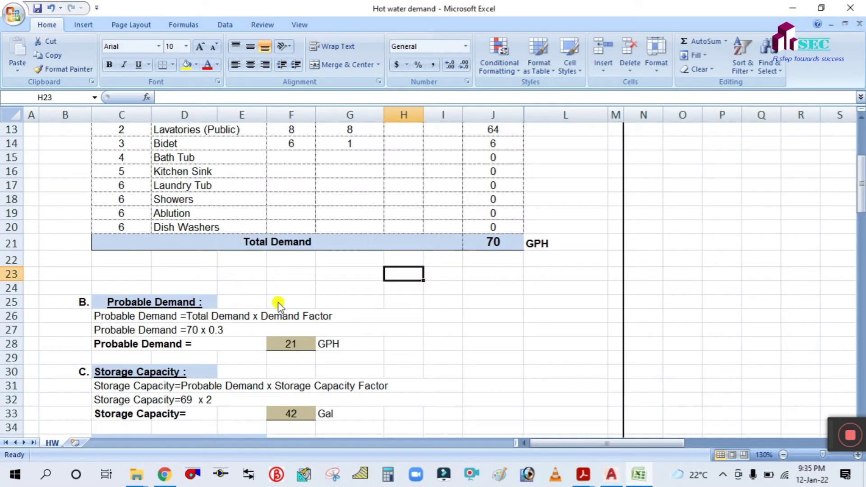
double_click(237, 329)
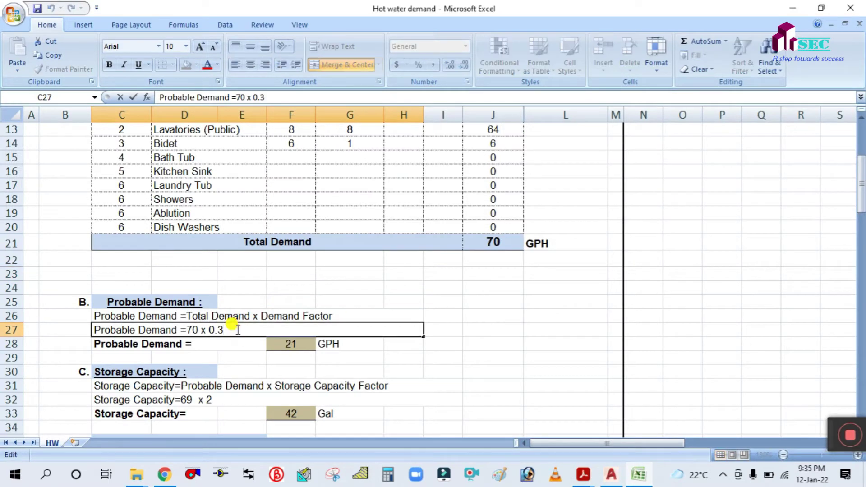
type("25")
left_click(473, 300)
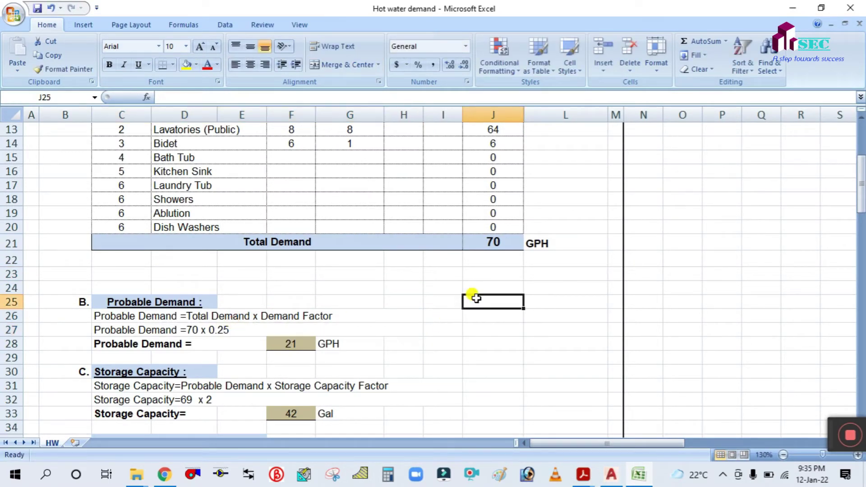
Step: Inspect the Probable Demand formula in F28 and compare it with the written expression in C27
double_click(273, 339)
key("Escape")
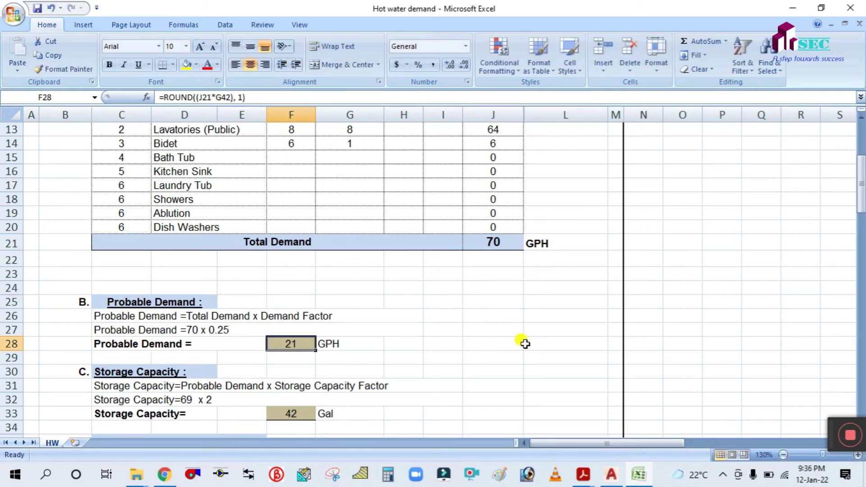
double_click(291, 344)
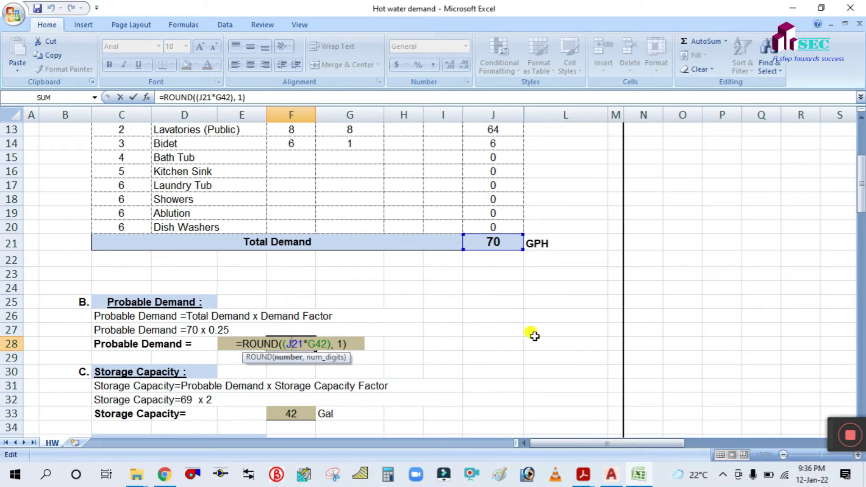
key("Escape")
scroll(293, 318, "down", 1)
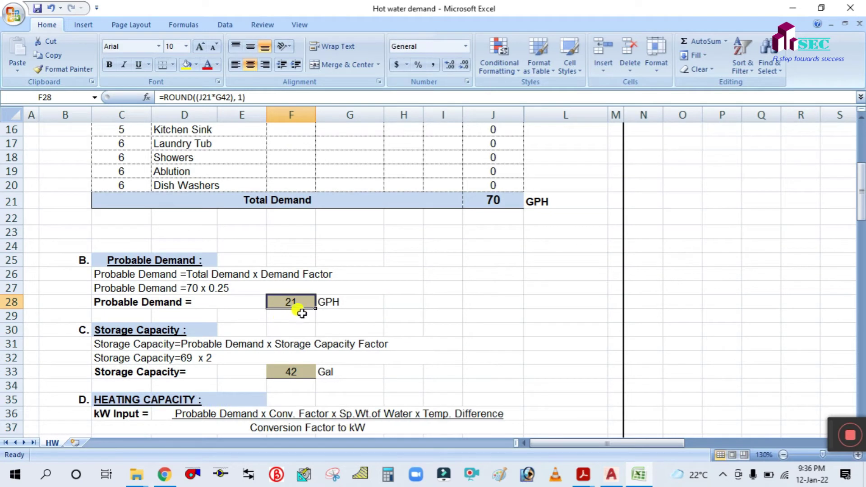
double_click(301, 300)
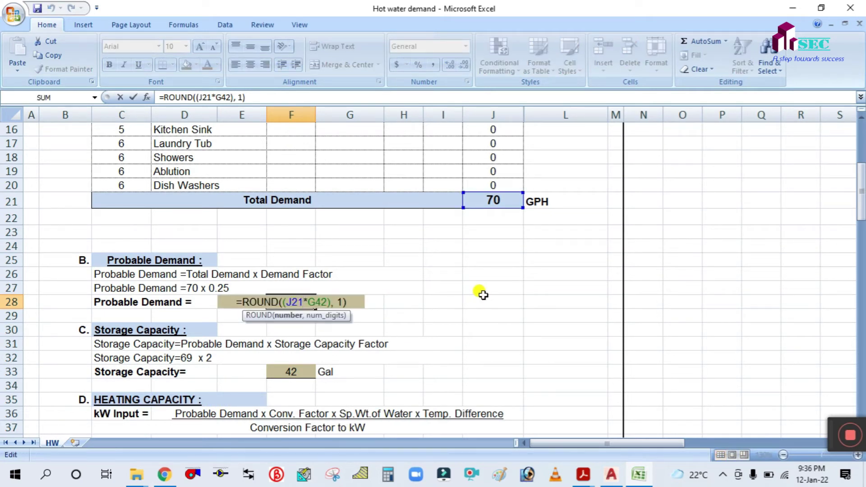
key("Escape")
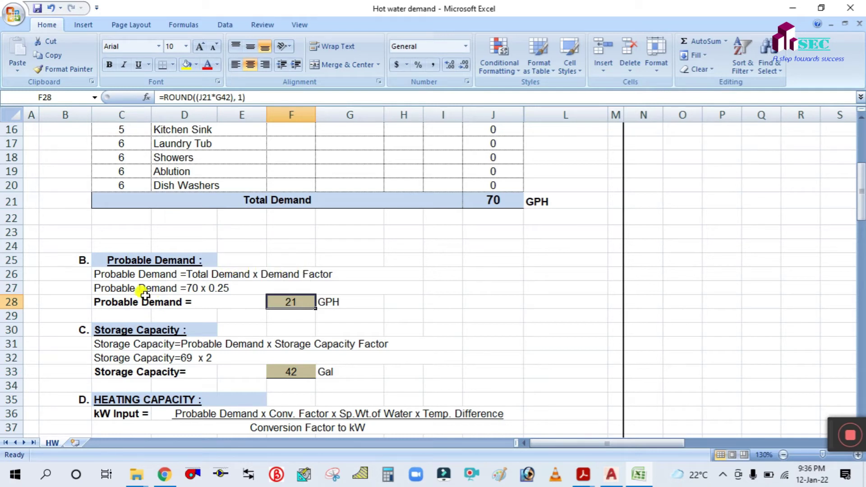
left_click(124, 288)
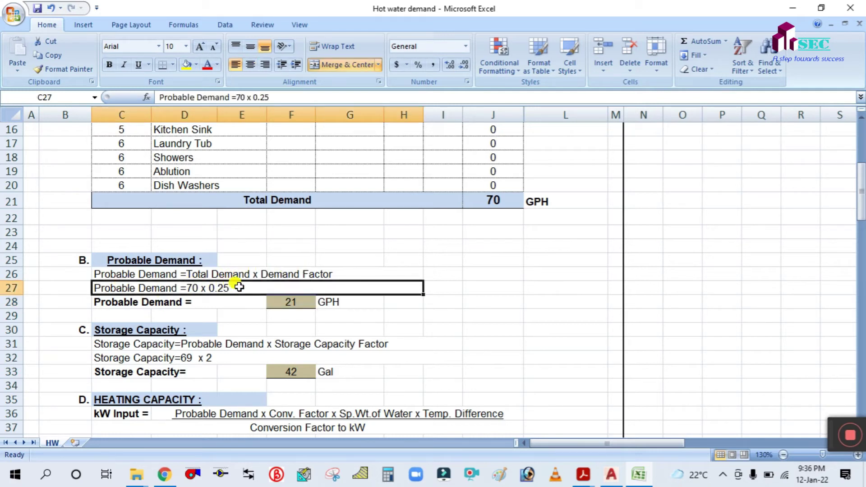
left_click(342, 258)
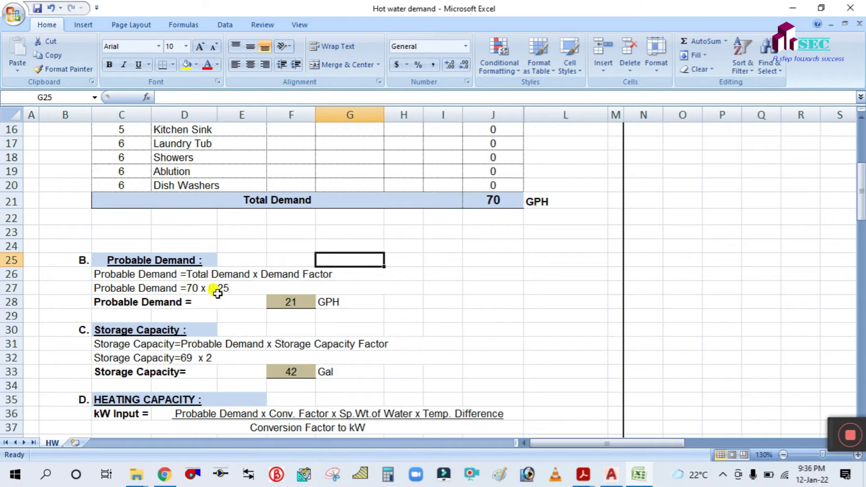
left_click(256, 288)
left_click(140, 300)
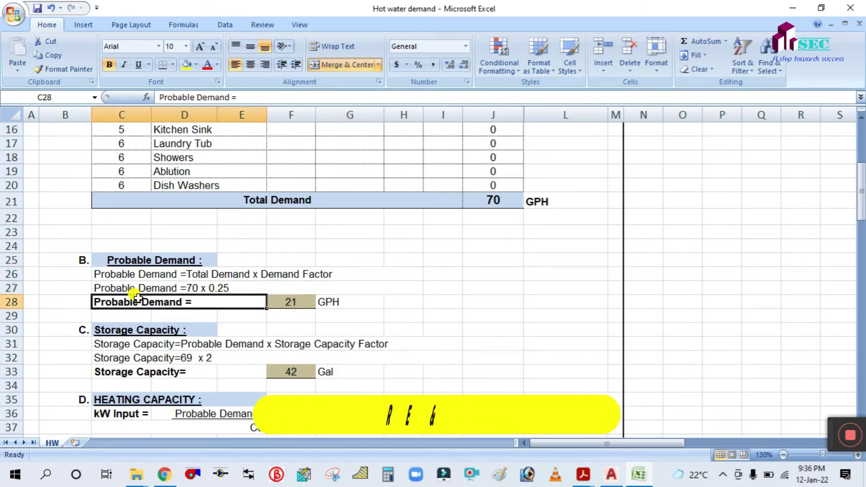
left_click(205, 284)
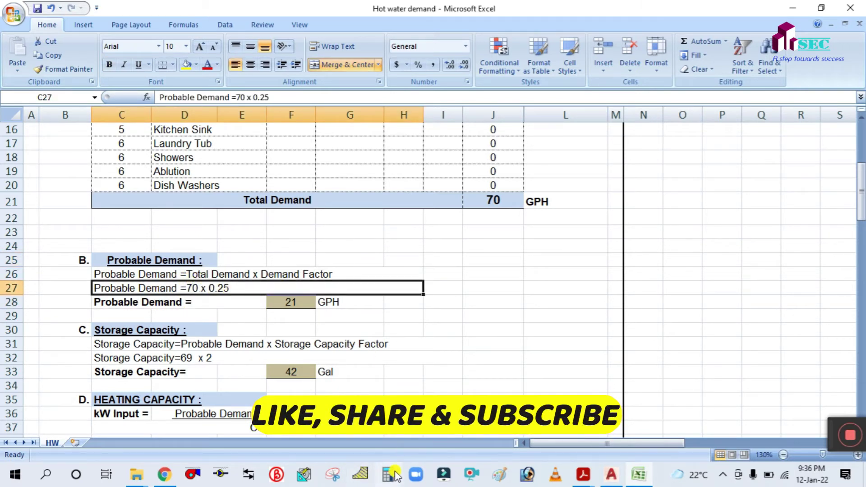
Step: Switch to Calculator, compute 70 × 0.25 to check the Probable Demand, and minimize it
left_click(390, 475)
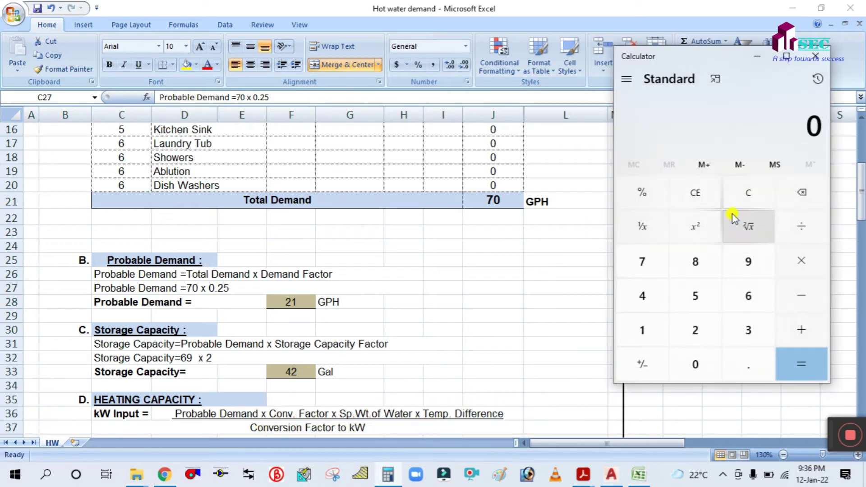
left_click(661, 276)
left_click(688, 360)
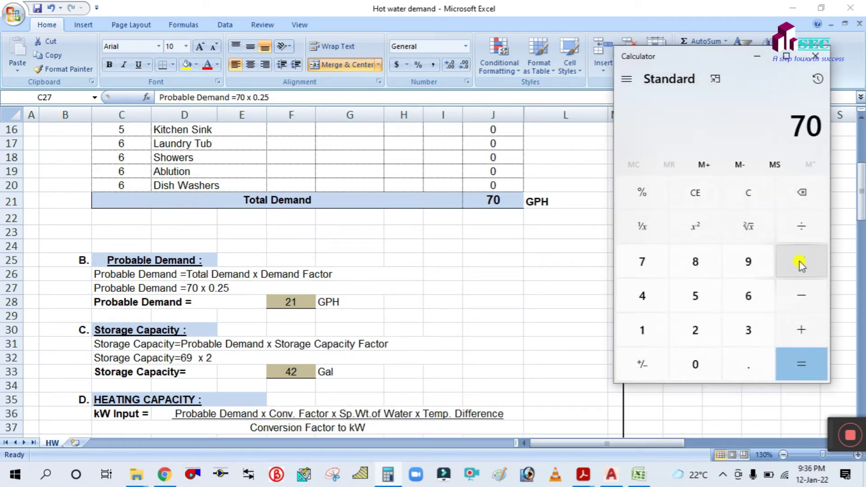
left_click(799, 265)
left_click(695, 364)
left_click(747, 365)
left_click(696, 331)
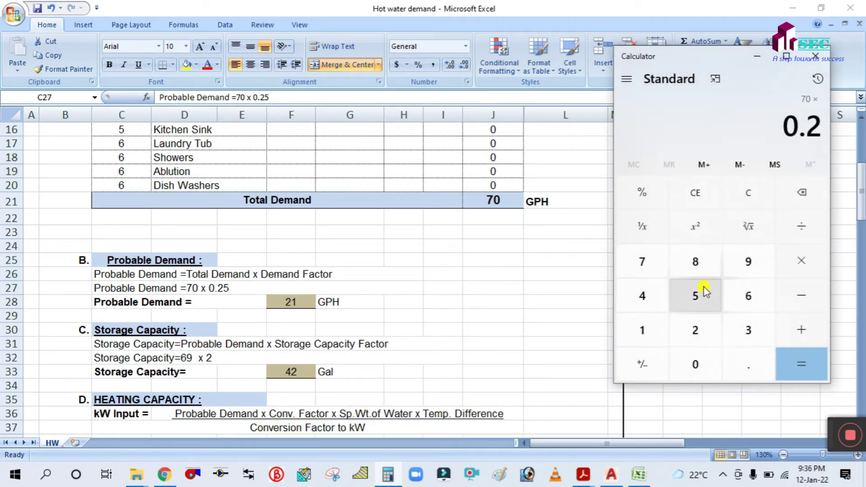
left_click(697, 295)
left_click(782, 360)
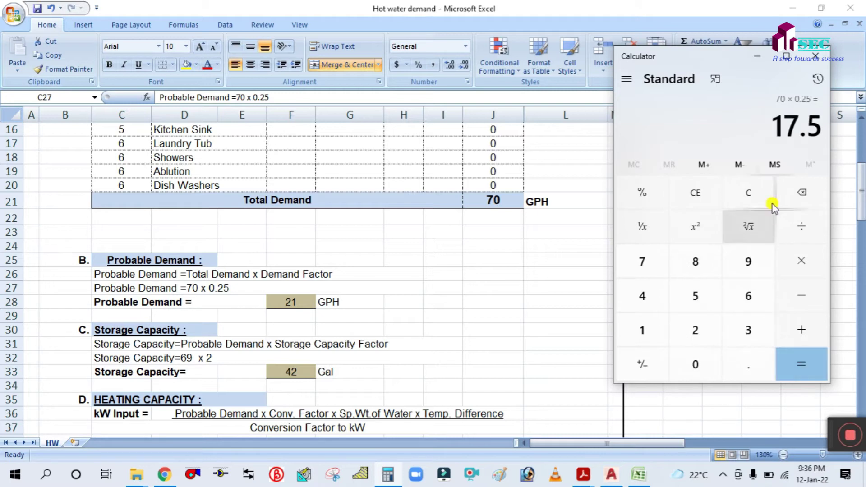
left_click(756, 55)
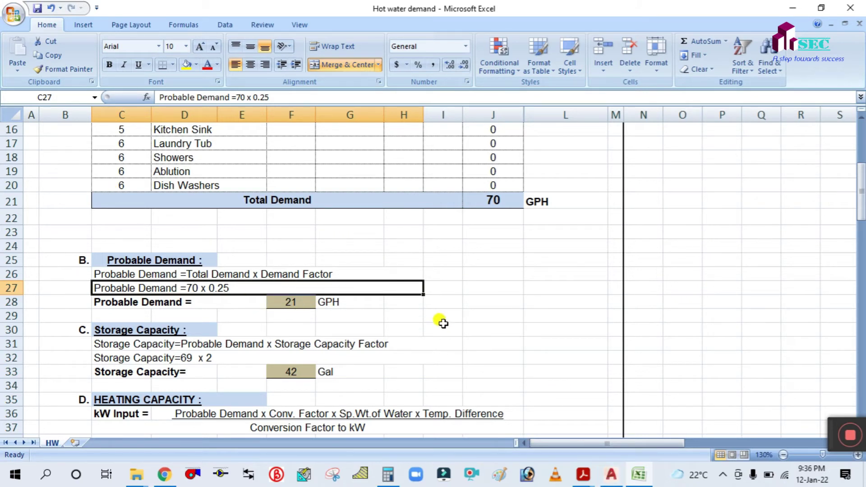
Step: Trace the F28 formula to its demand factor cell and set the Demand Factor in G42 to 0.25
left_click(302, 302)
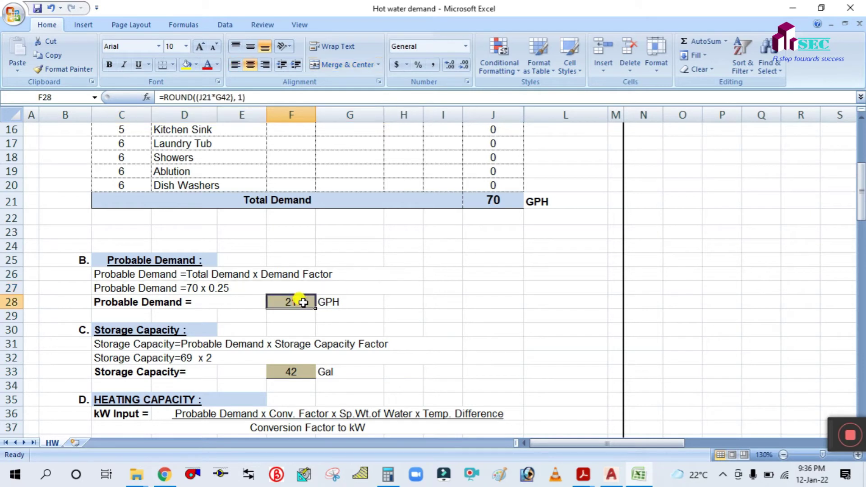
double_click(302, 302)
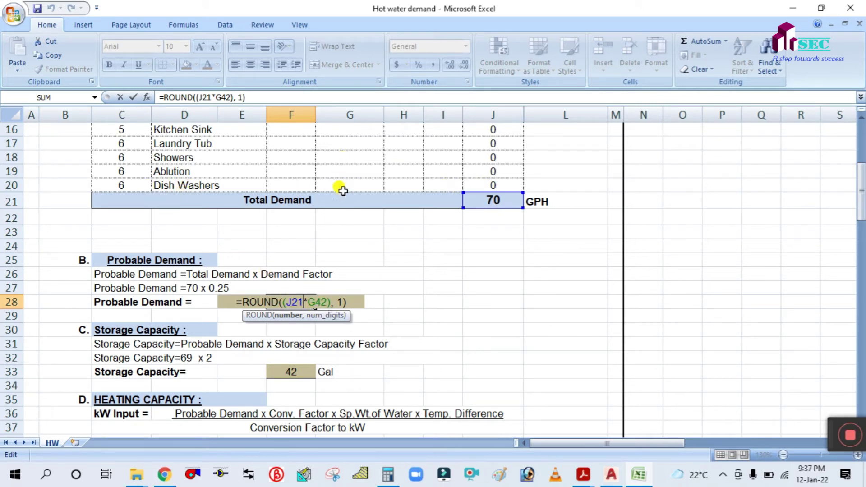
scroll(87, 308, "down", 4)
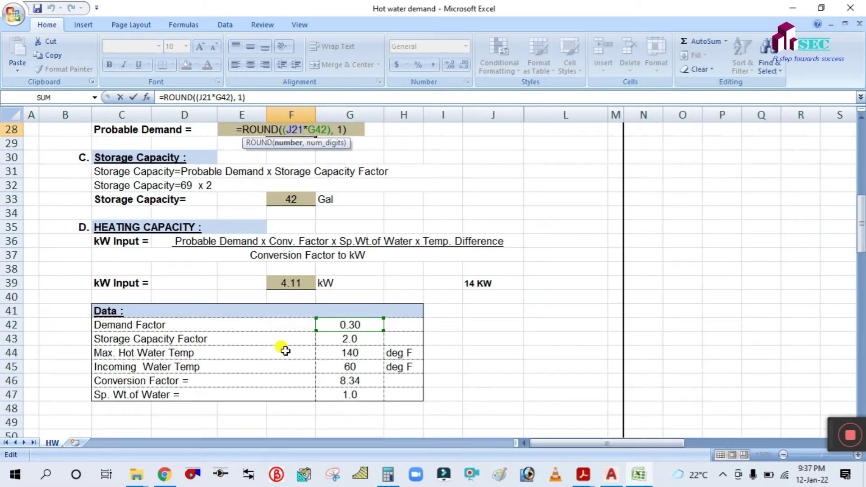
key("Return")
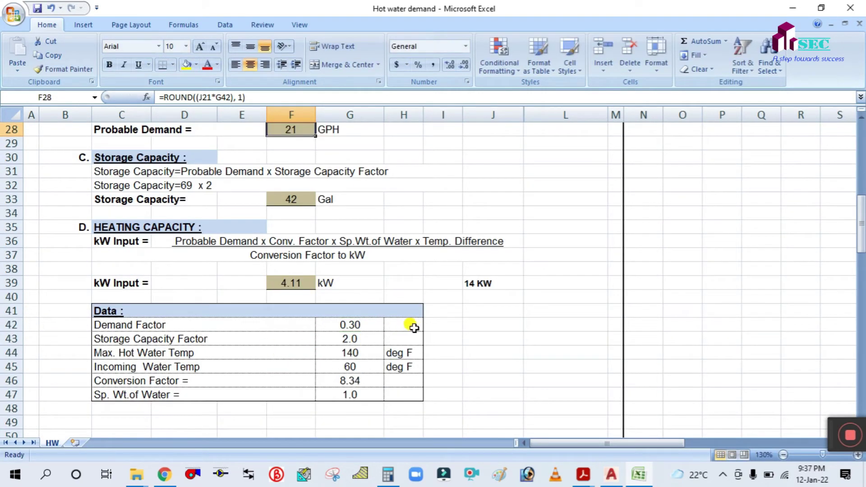
left_click(358, 326)
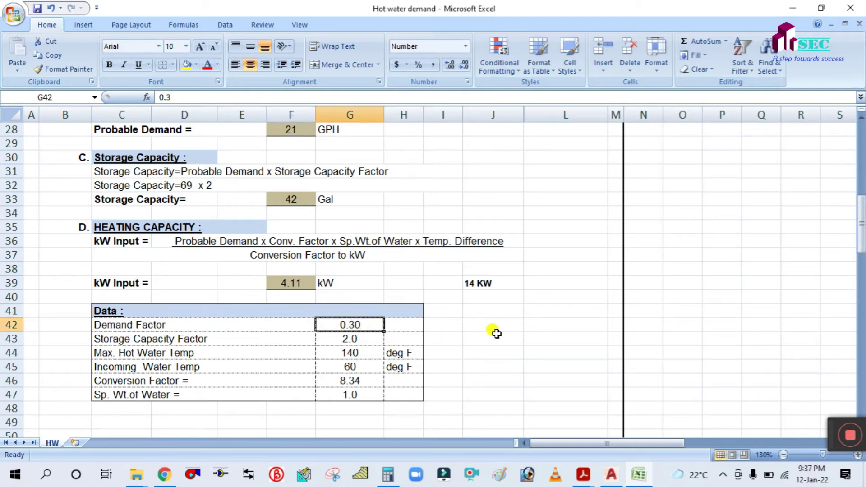
type("0")
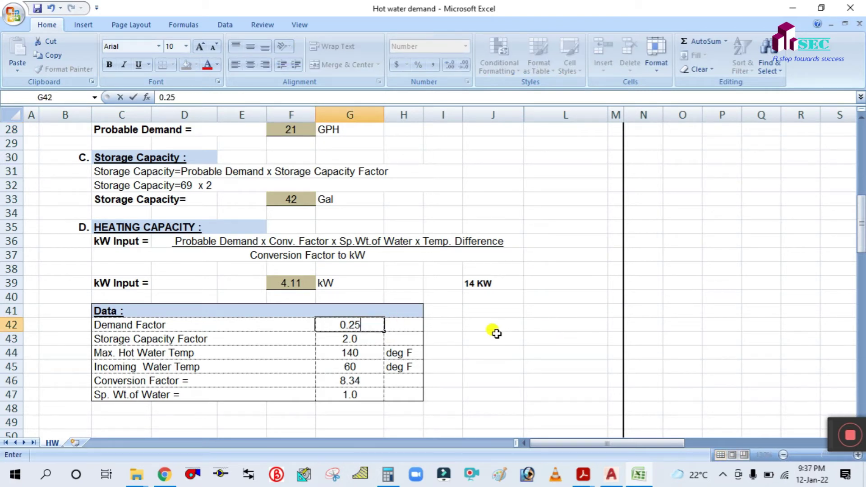
left_click(573, 225)
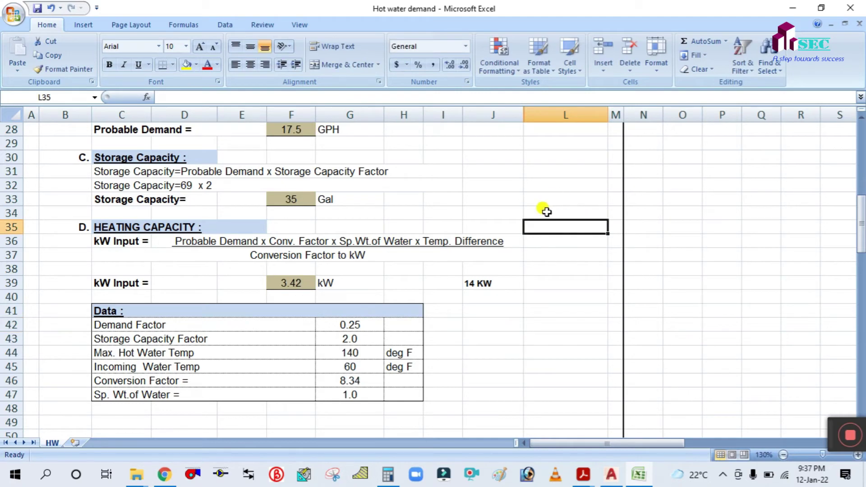
Step: Review the Probable Demand result and formula in F28 and the Demand Factor in G42 that feeds it
scroll(508, 288, "up", 2)
scroll(507, 286, "up", 3)
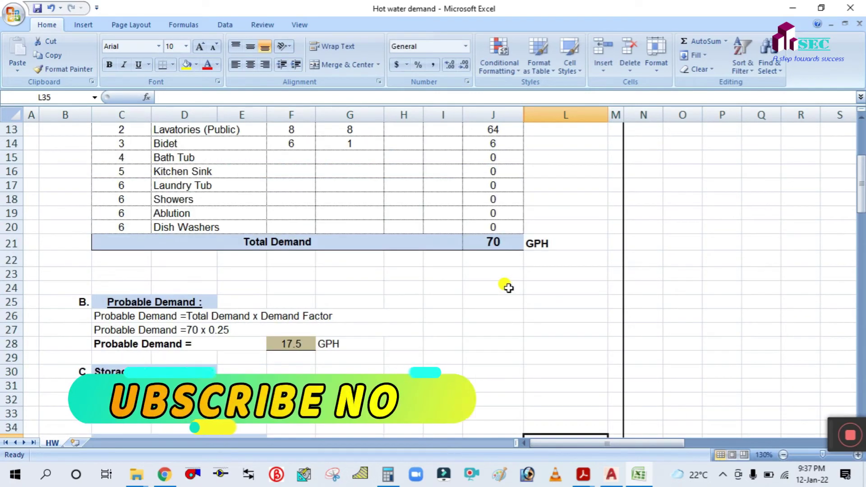
double_click(293, 342)
key("Escape")
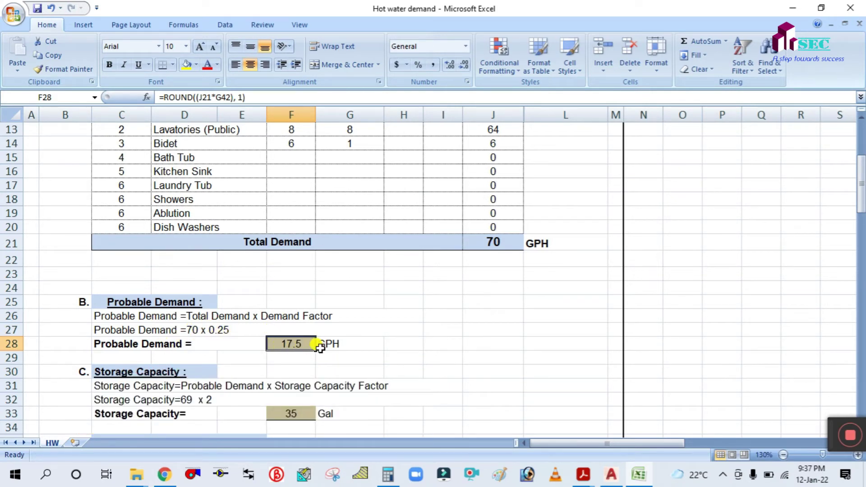
scroll(316, 345, "down", 1)
scroll(329, 302, "down", 2)
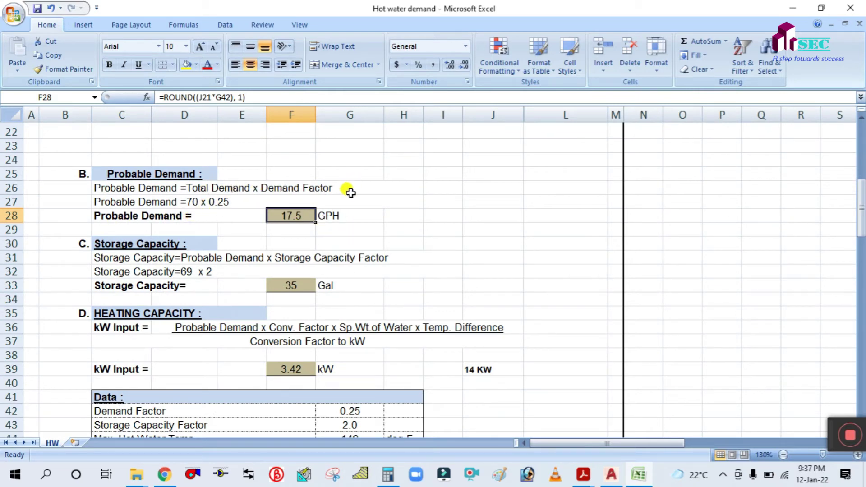
scroll(355, 304, "down", 2)
left_click(352, 323)
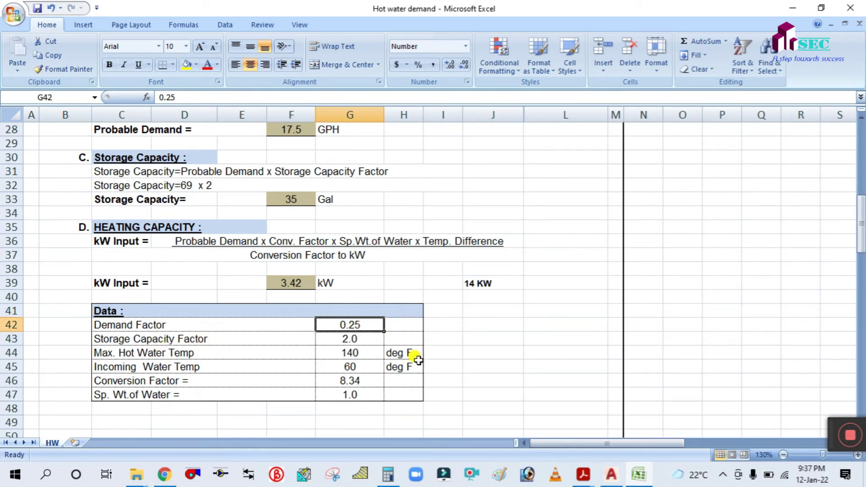
Step: Switch to 01-Hot Water Std.pdf in Acrobat Reader and highlight the "Storage capacity factor" label and the Hotel value 0.80
left_click(581, 477)
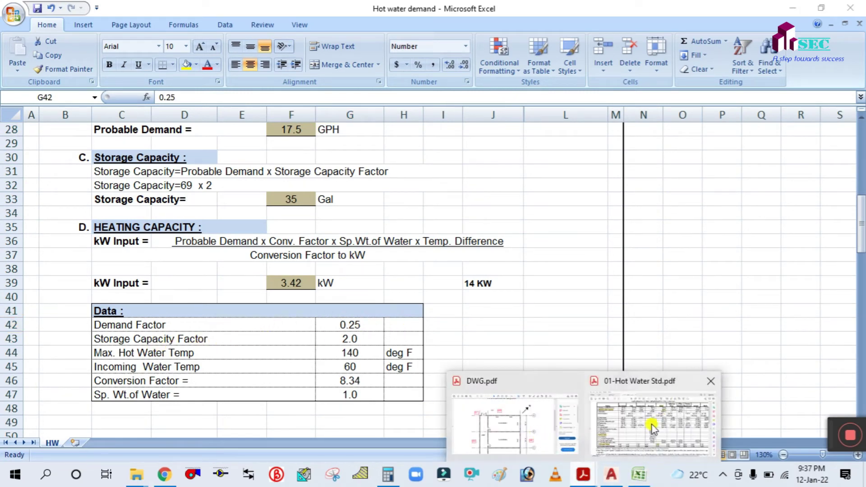
left_click(652, 421)
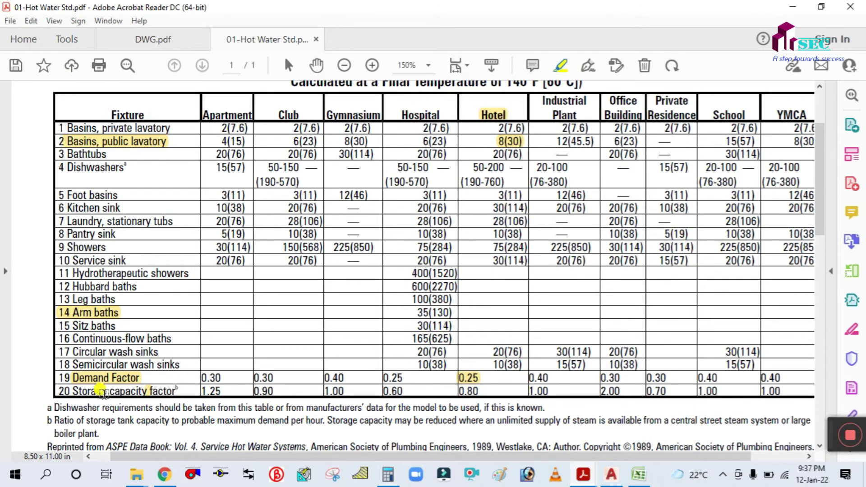
left_click_drag(176, 388, 72, 391)
mouse_move(490, 389)
left_mouse_down()
mouse_move(467, 387)
mouse_move(477, 384)
mouse_move(473, 404)
mouse_move(478, 389)
left_mouse_up()
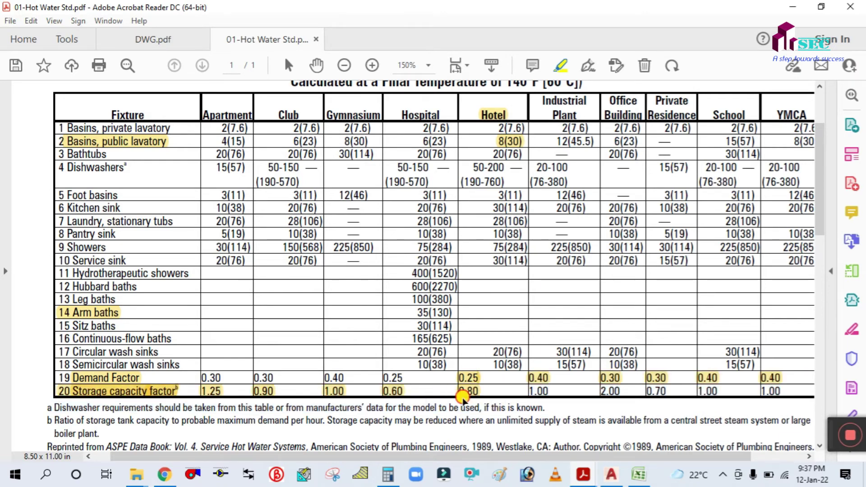
left_click(482, 385)
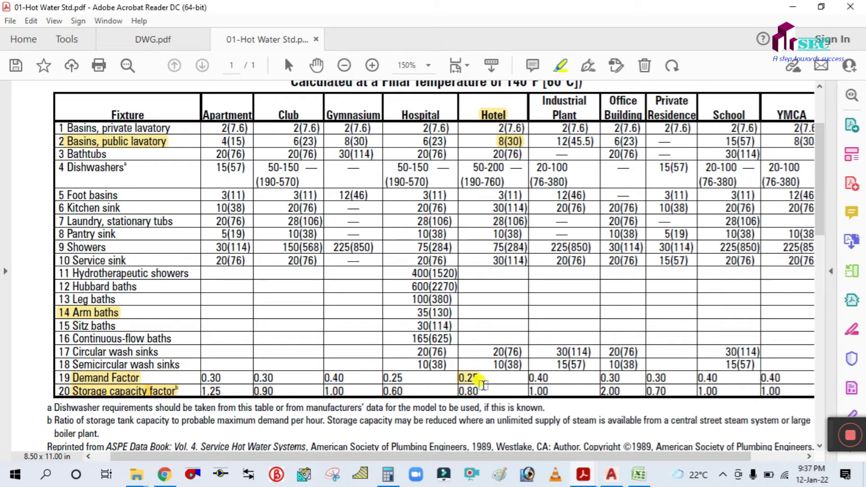
left_click_drag(487, 394, 458, 389)
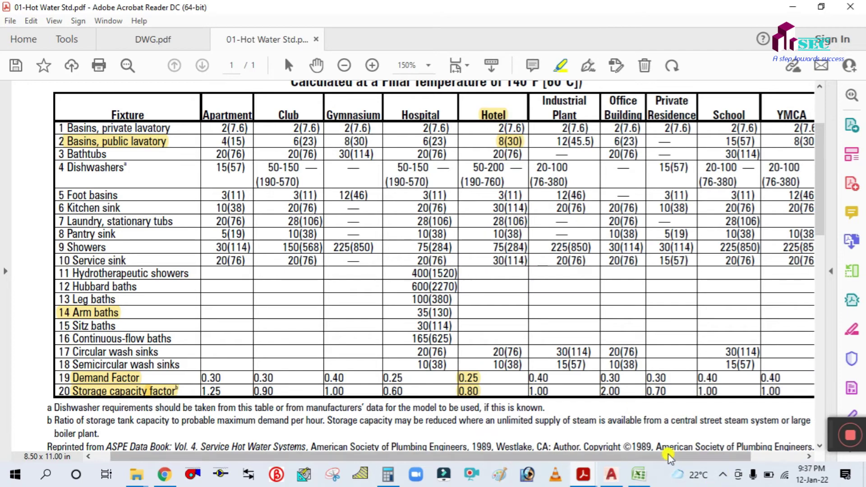
Step: Switch to Excel and set the Storage Capacity Factor in G43 to 0.8
left_click(638, 474)
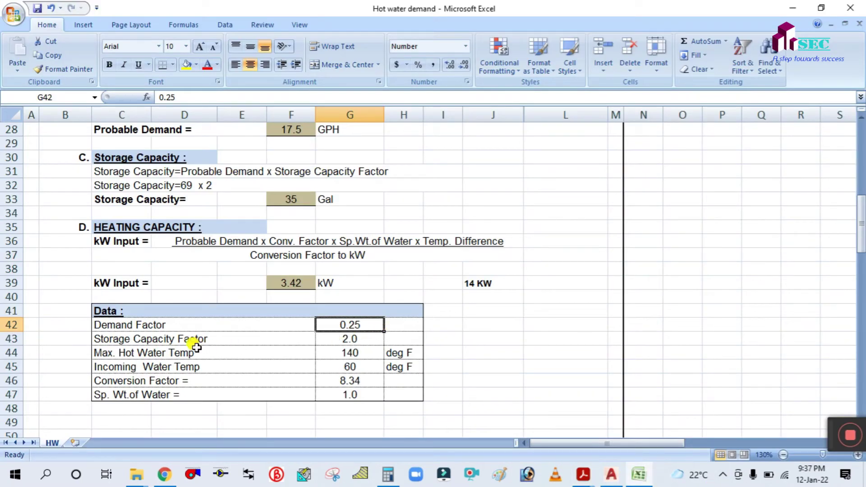
left_click(341, 336)
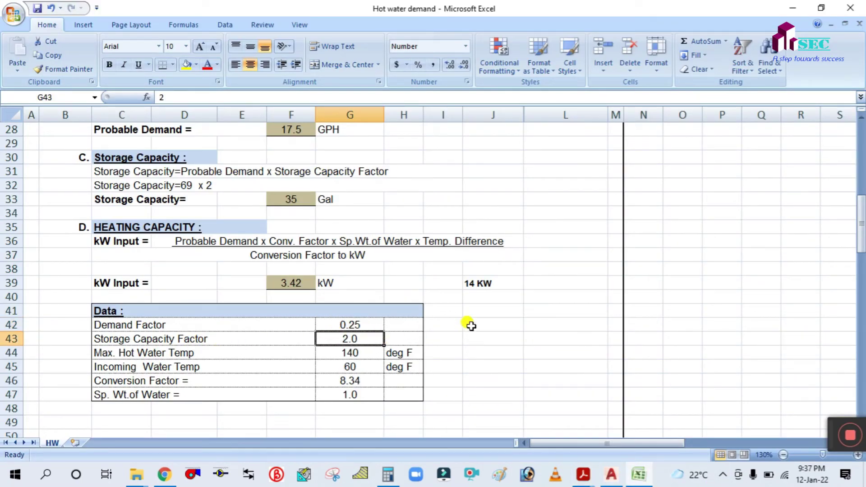
type("0.")
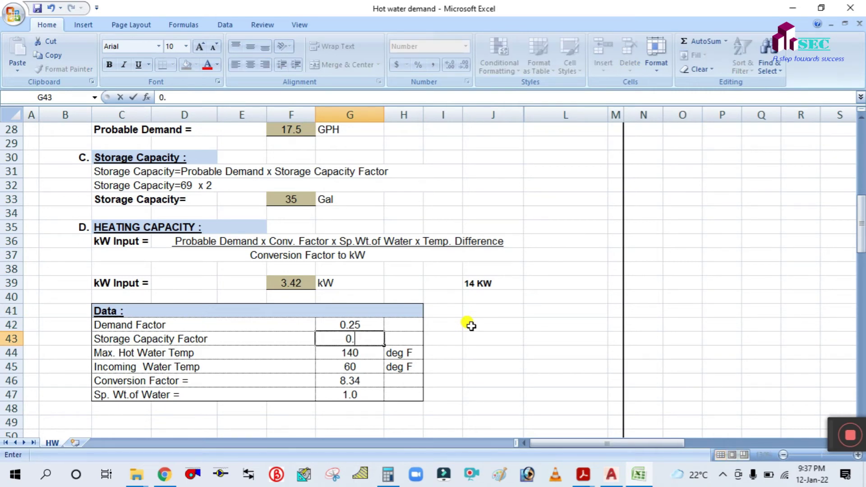
type("8")
left_click(470, 326)
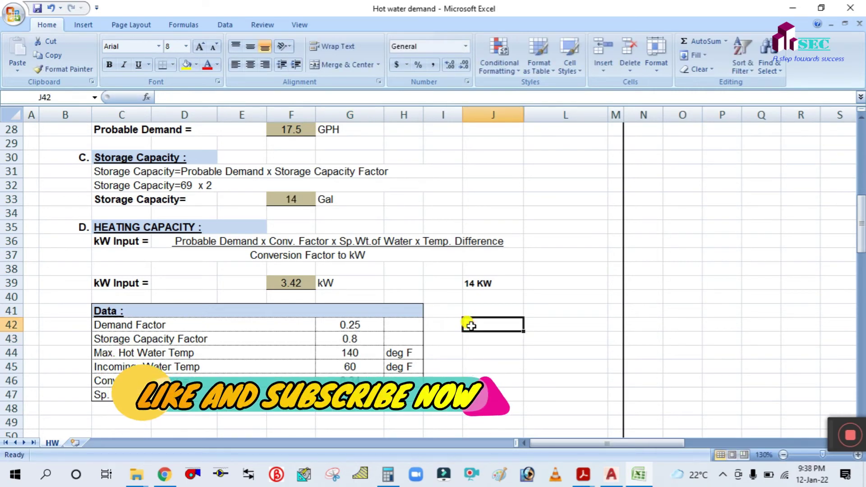
scroll(400, 186, "up", 2)
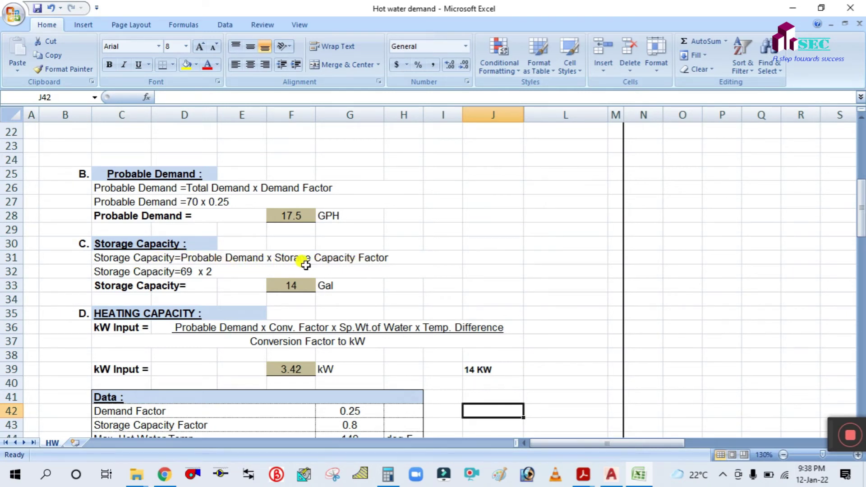
Step: Update the Storage Capacity expression in C32 to read "Storage Capacity=17.5 x 0.8"
left_click(118, 272)
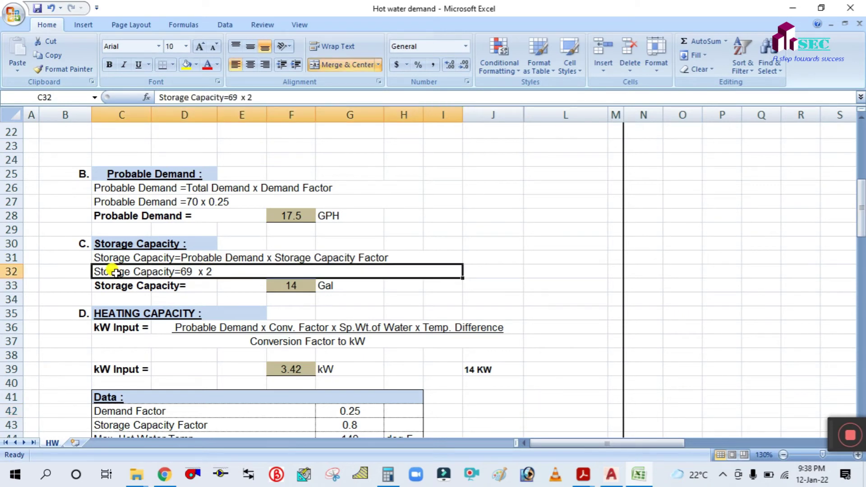
double_click(192, 271)
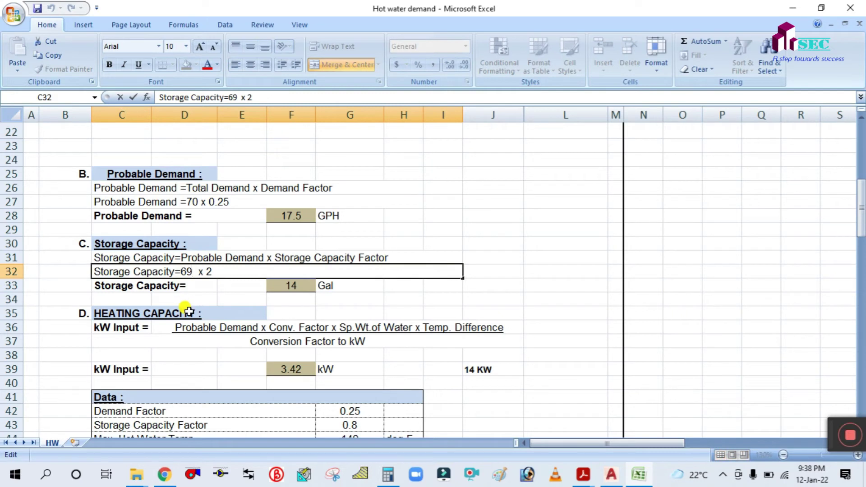
key("BackSpace")
key("BackSpace")
type("17.5")
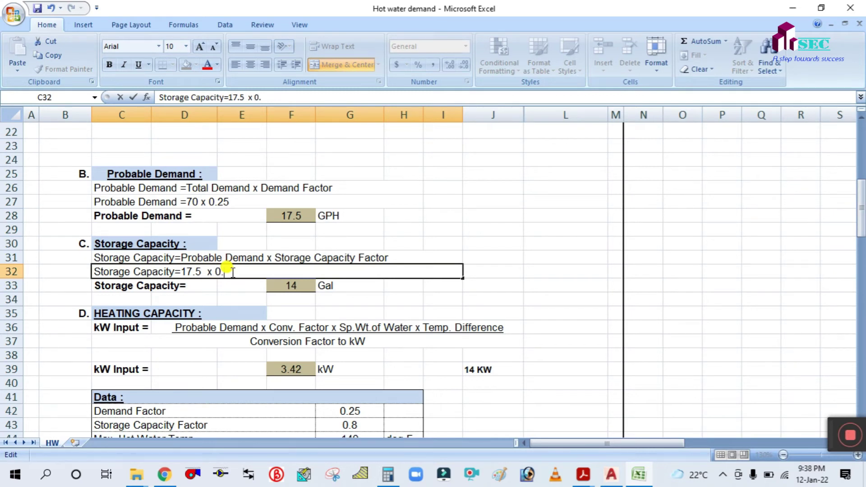
left_click(430, 215)
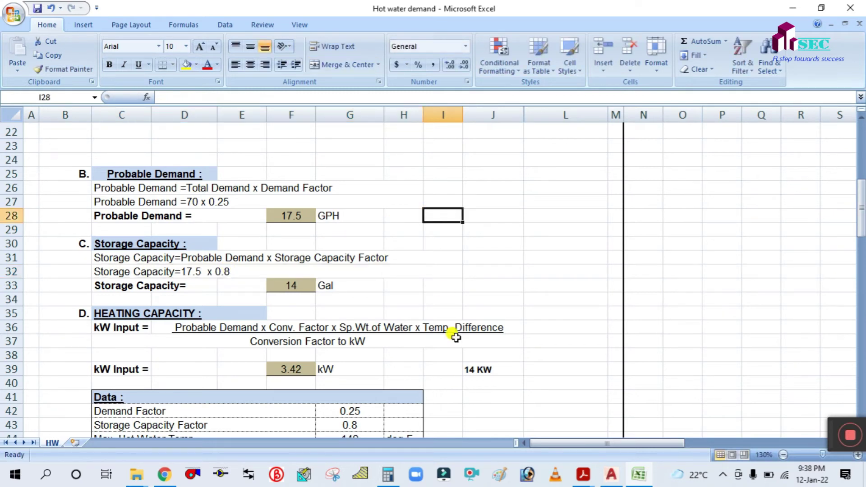
Step: Switch to Calculator, multiply 17.5 by 0.8 to check the storage capacity, and return to the Excel sheet
left_click(392, 476)
left_click(745, 201)
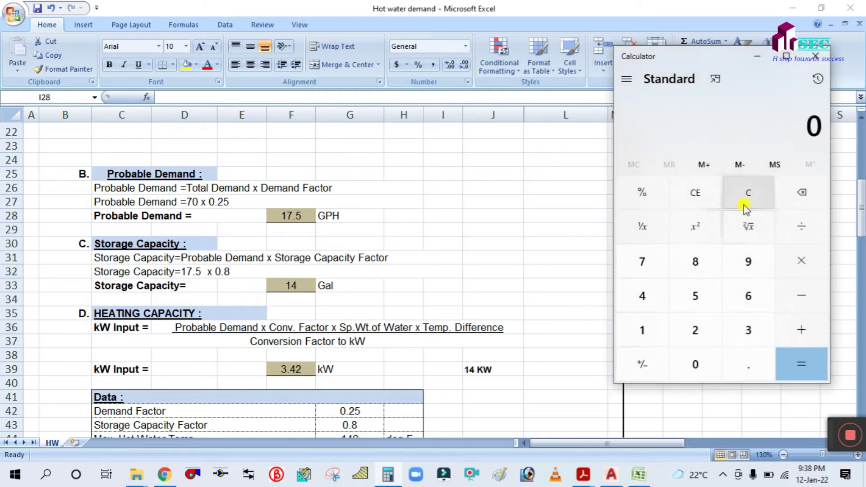
left_click(642, 335)
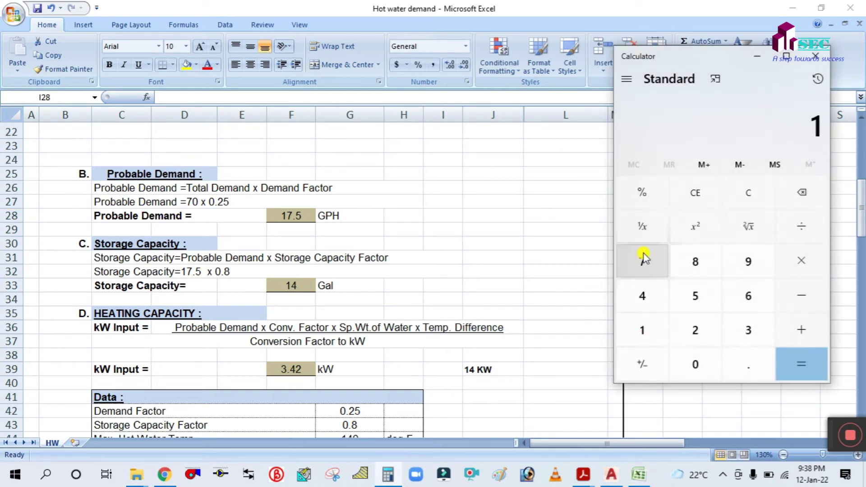
left_click(642, 262)
left_click(748, 364)
left_click(705, 307)
left_click(807, 260)
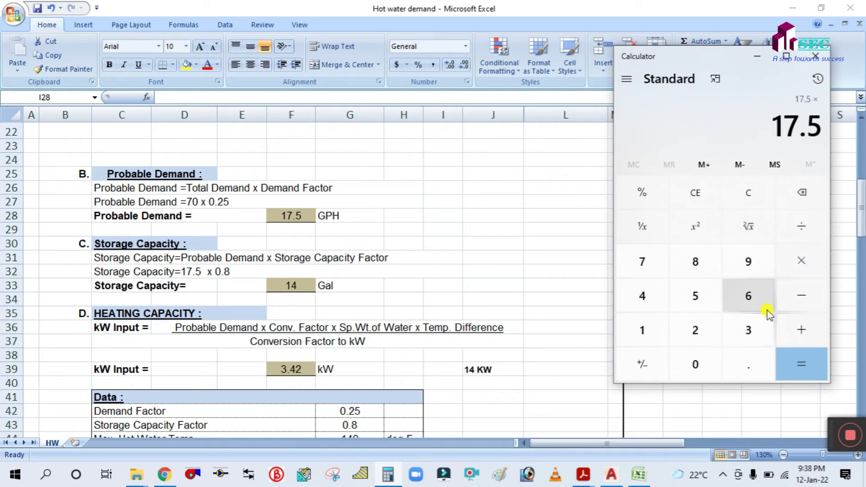
left_click(686, 371)
left_click(734, 361)
left_click(695, 262)
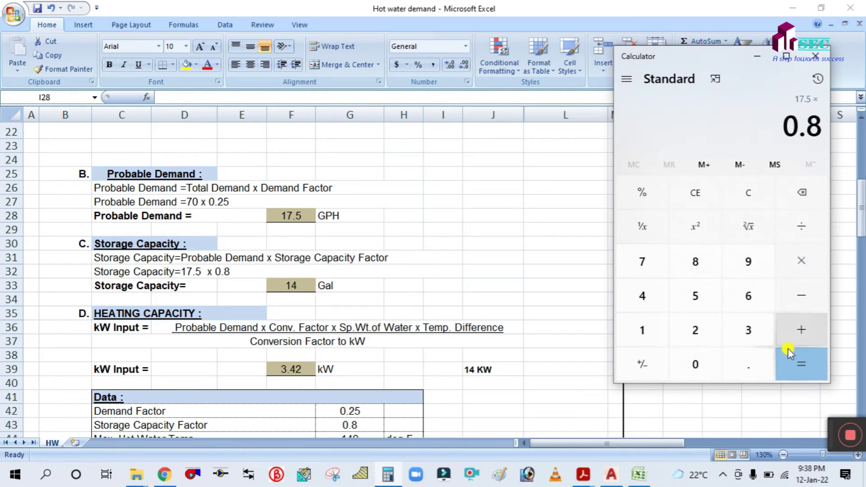
left_click(790, 359)
left_click(758, 61)
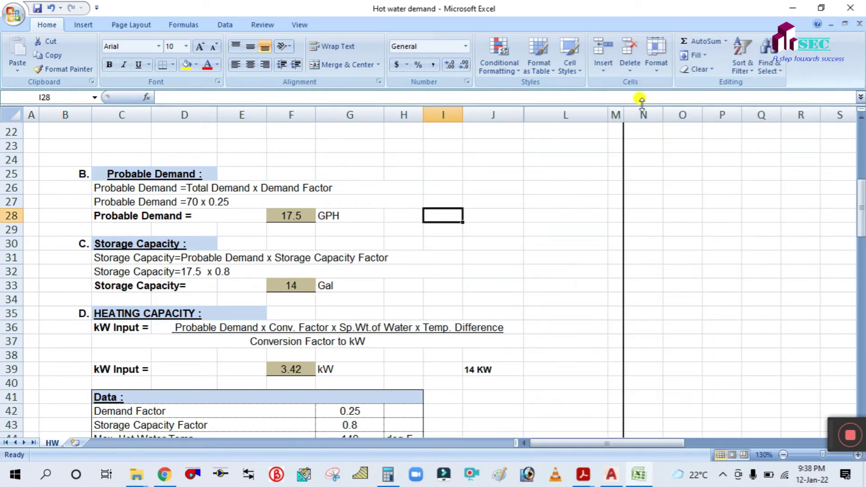
Step: Inspect the Storage Capacity formula in F33 and trace its references to the Probable Demand and Storage Capacity Factor cells
double_click(294, 283)
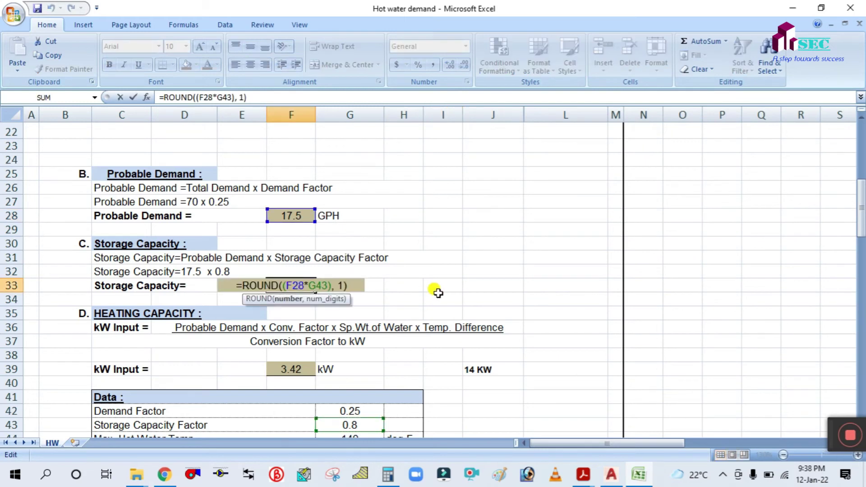
key("Escape")
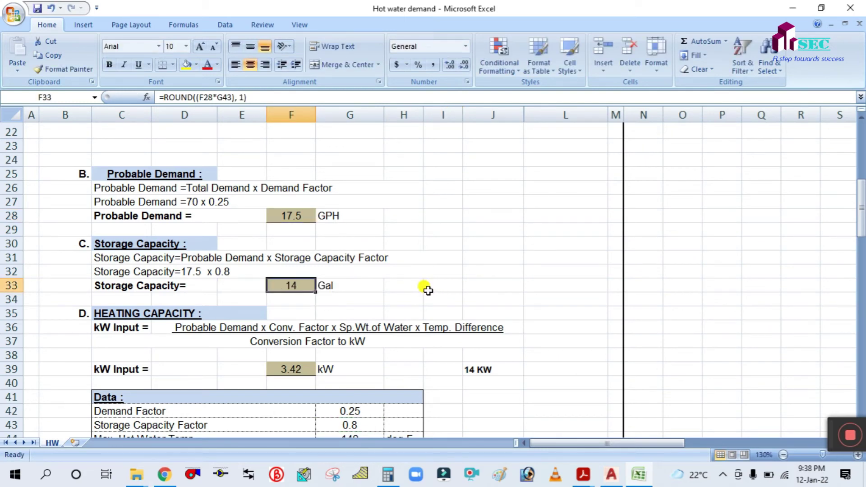
scroll(423, 285, "down", 1)
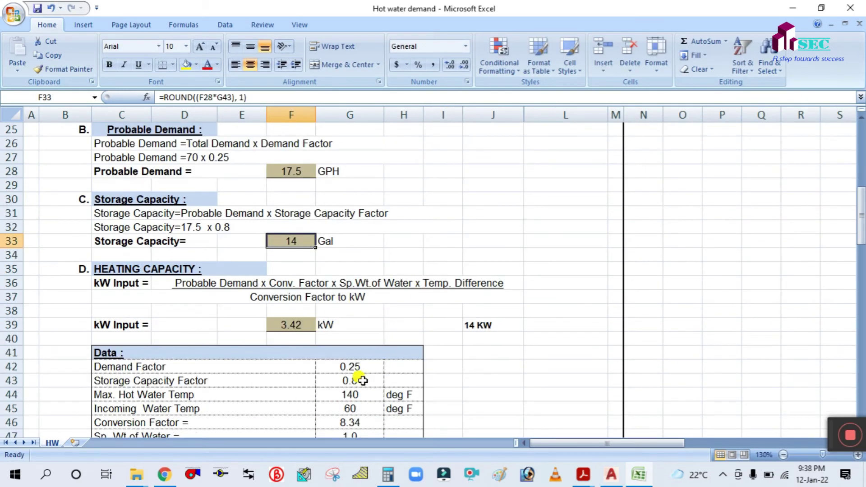
double_click(295, 239)
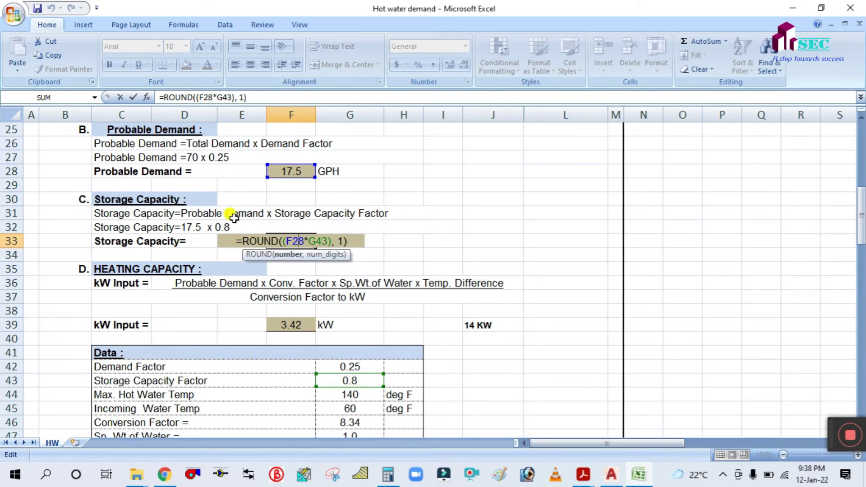
left_click(350, 380)
key("ctrl+Return")
scroll(397, 329, "down", 1)
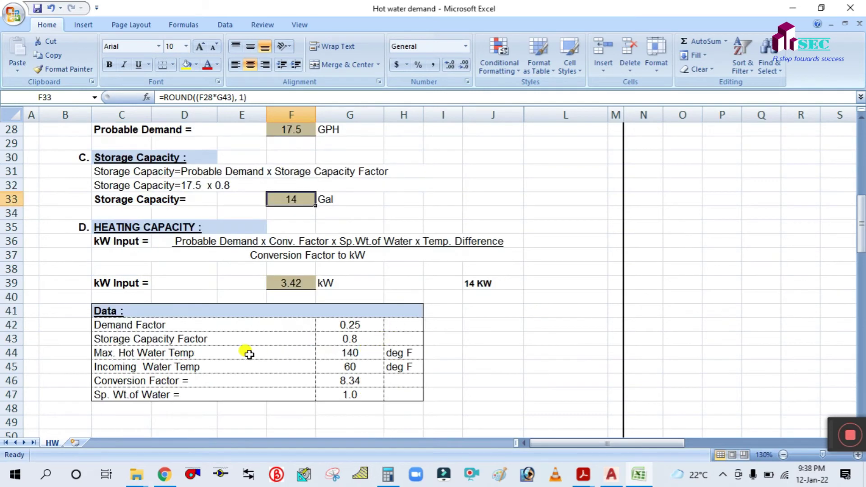
Step: Review the Data table entries for maximum hot water temperature, incoming water temperature, conversion factor and specific weight of water
left_click(177, 348)
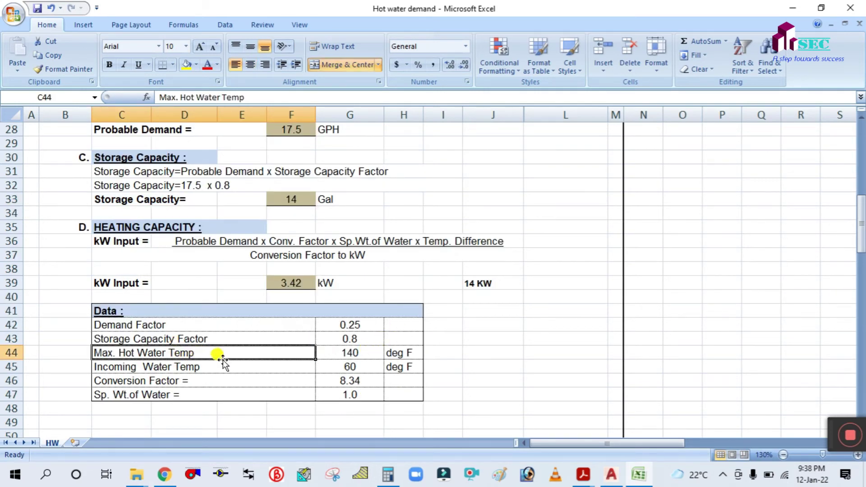
left_click(354, 353)
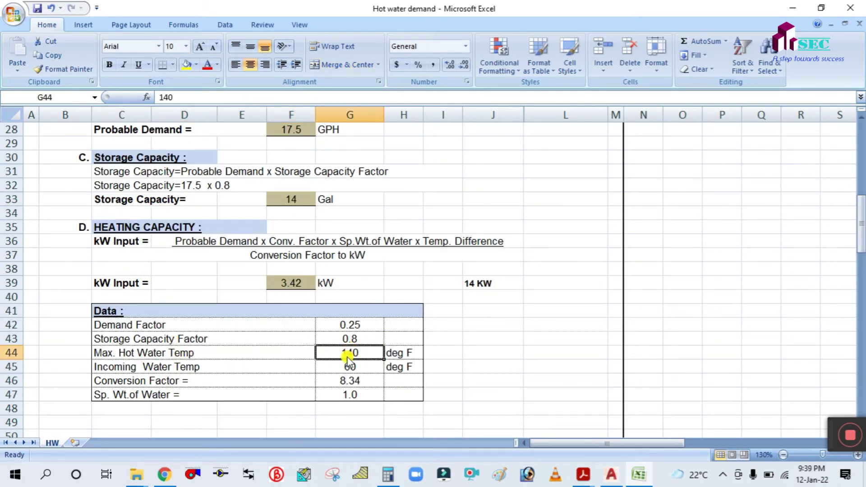
left_click(198, 367)
left_click(344, 366)
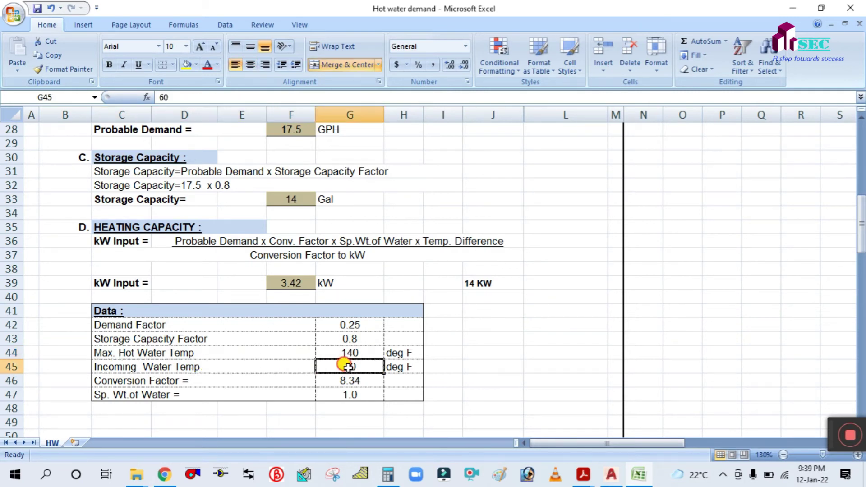
left_click(185, 367)
left_click(344, 365)
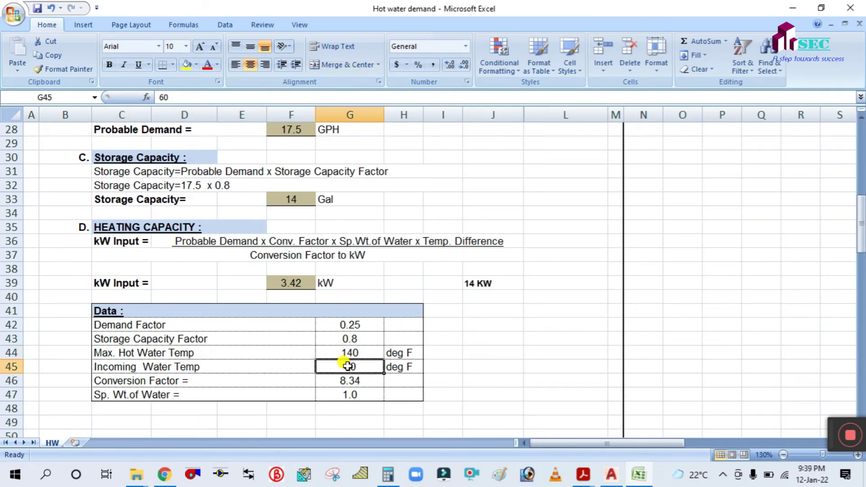
double_click(351, 365)
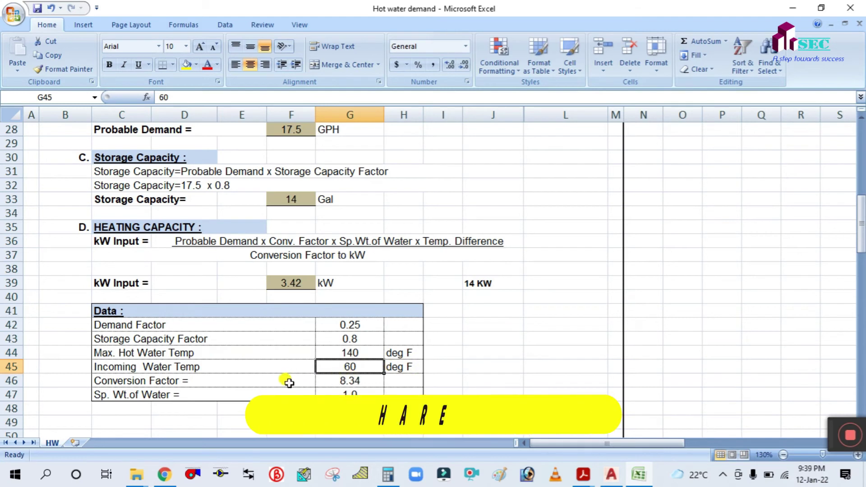
left_click(361, 380)
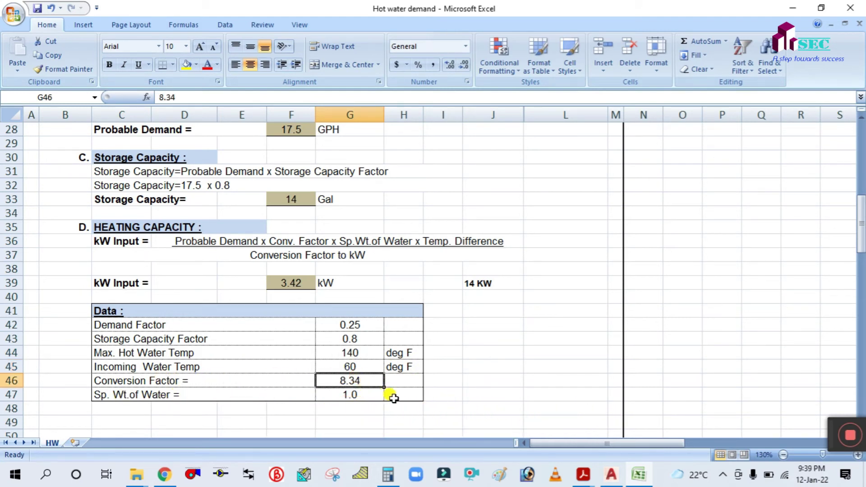
left_click(373, 395)
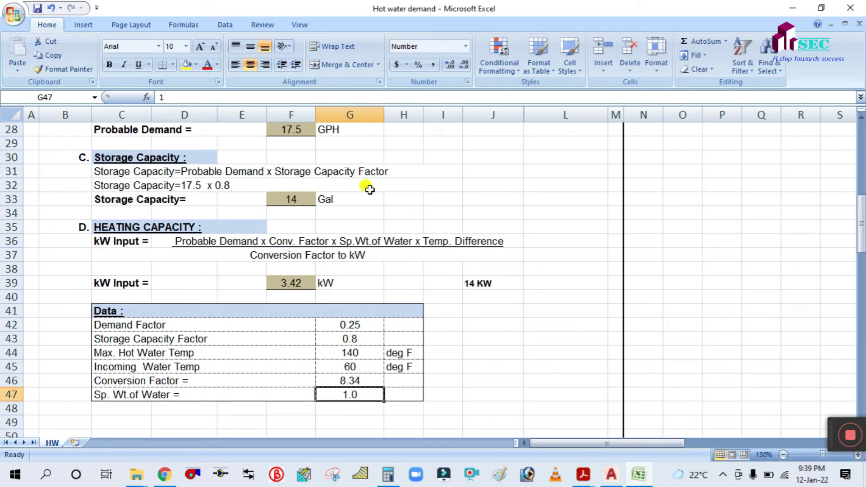
Step: Examine the kW Input formula in F39 against the Heating Capacity equation and the Data table cells it references
scroll(439, 279, "up", 1)
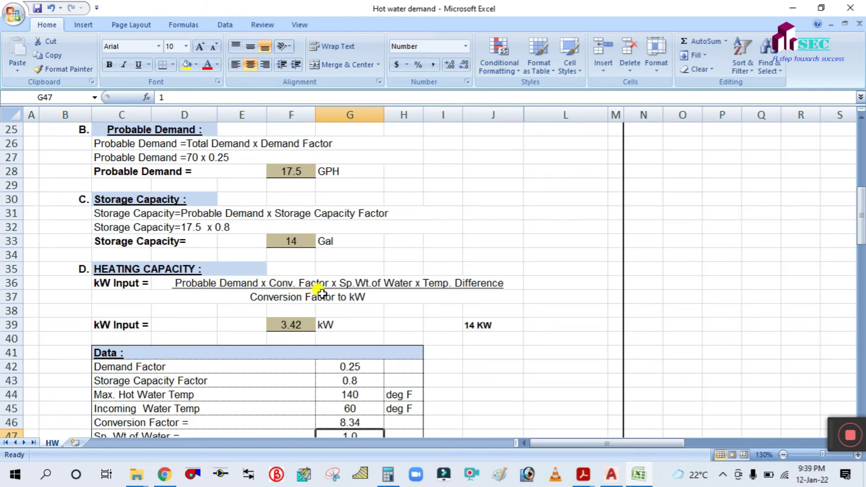
left_click(386, 309)
double_click(284, 325)
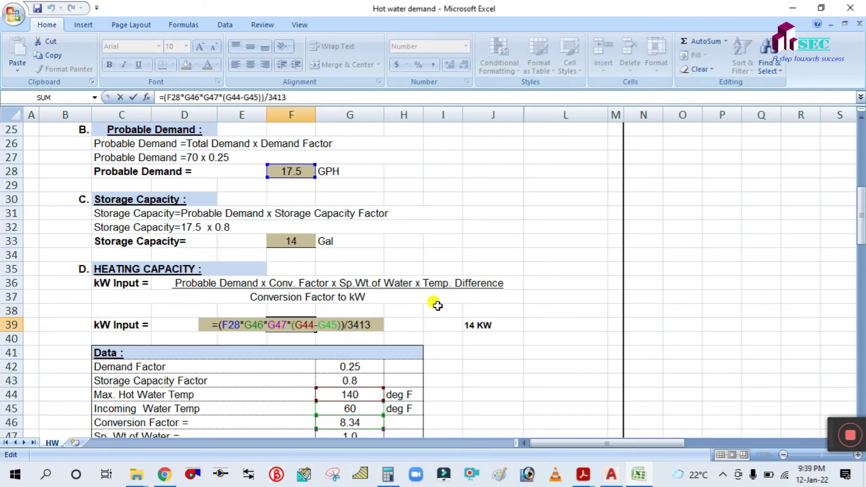
key("Escape")
scroll(422, 307, "down", 1)
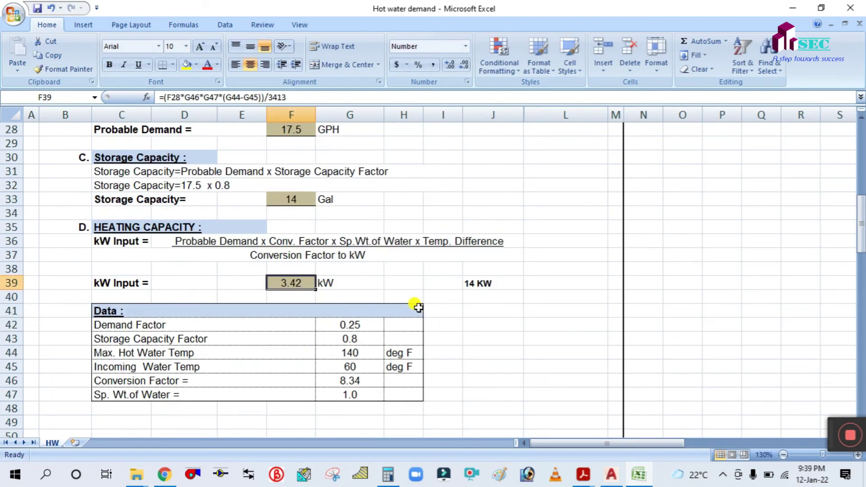
double_click(294, 280)
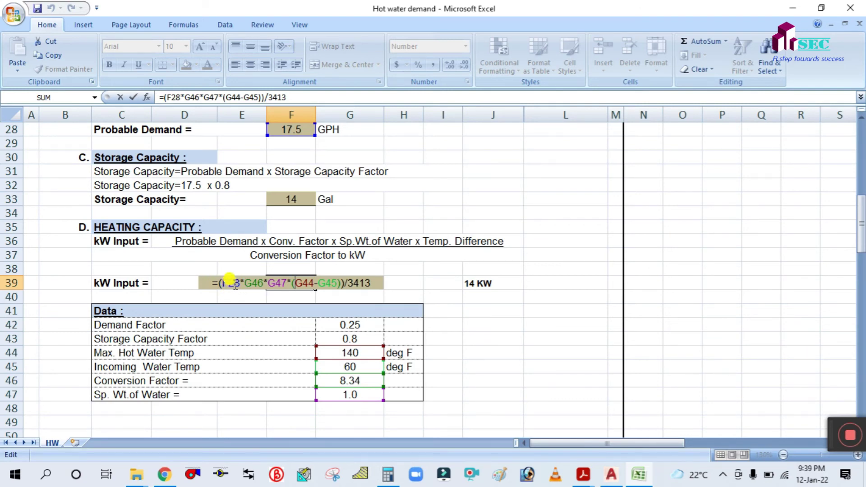
scroll(234, 284, "up", 2)
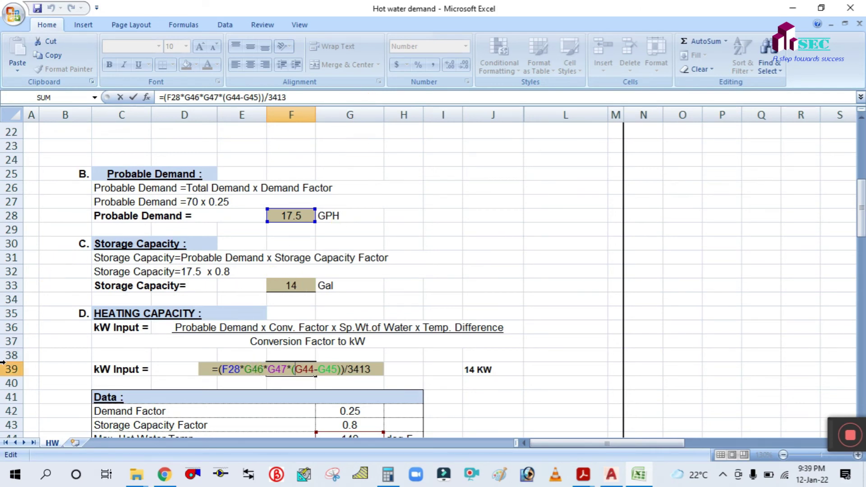
scroll(154, 312, "down", 3)
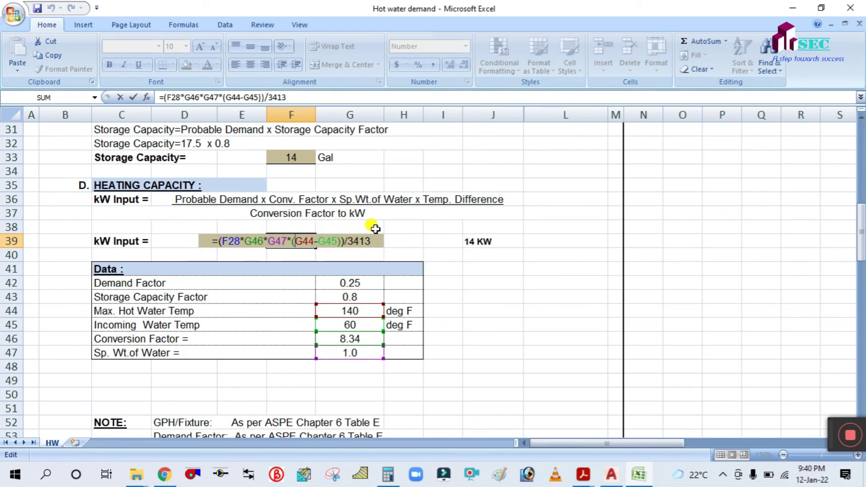
key("ctrl+Return")
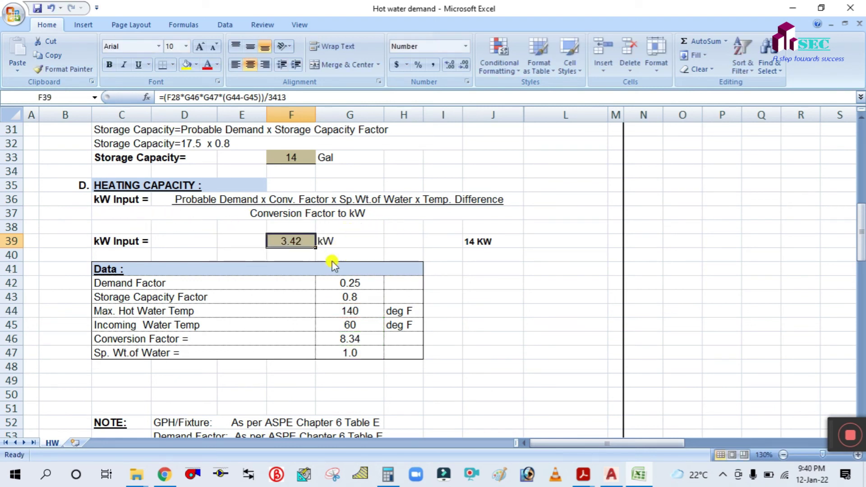
double_click(308, 243)
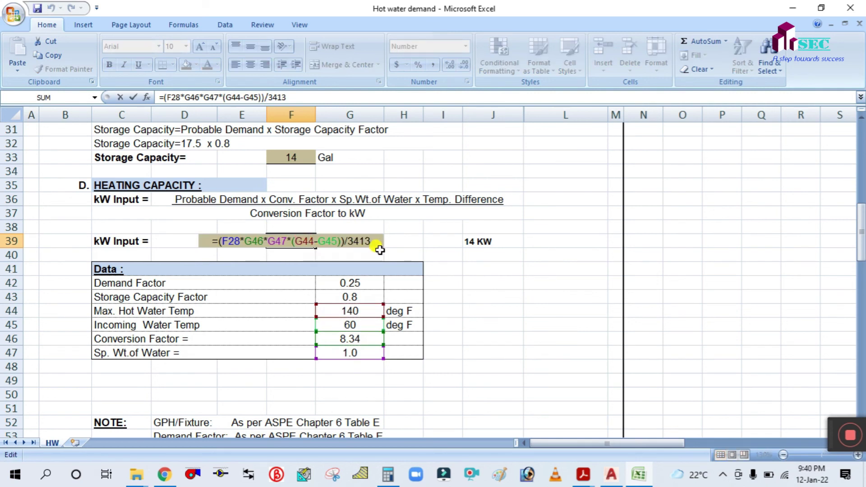
key("Escape")
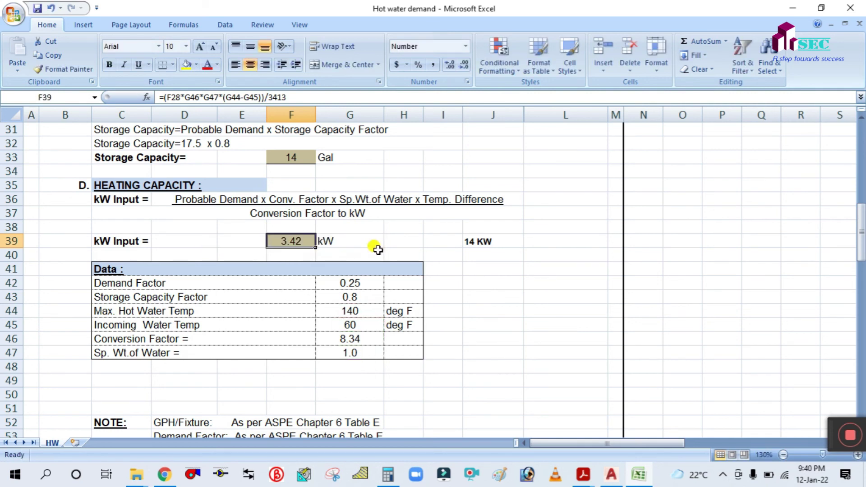
double_click(301, 239)
key("Escape")
Step: Review the whole calculation from the Total Demand fixture table through the Probable Demand, Storage Capacity and Heating Capacity sections
scroll(210, 290, "up", 2)
scroll(210, 287, "up", 1)
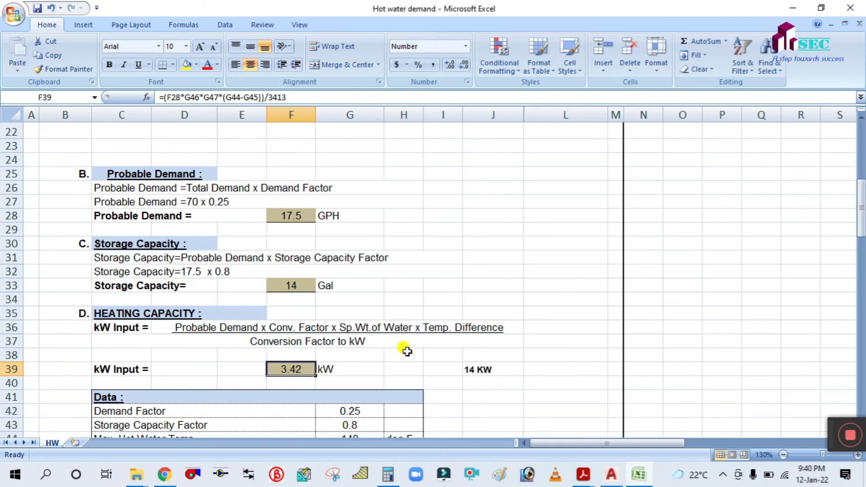
scroll(402, 282, "up", 3)
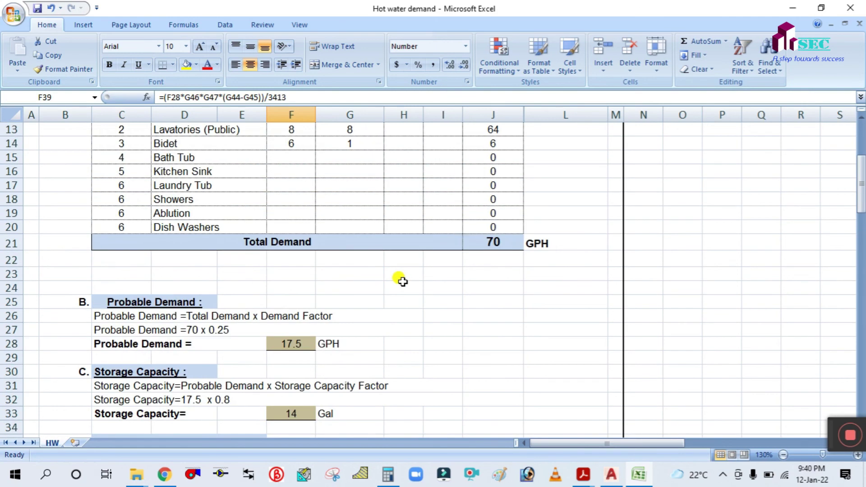
scroll(402, 282, "up", 4)
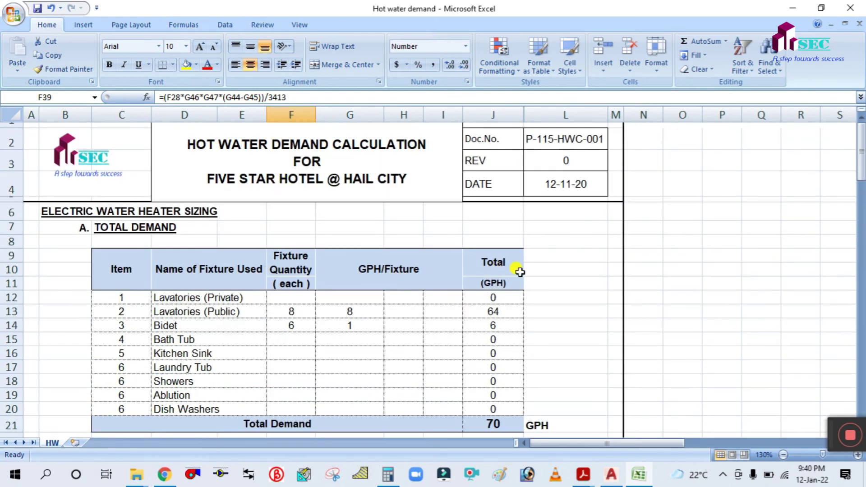
scroll(519, 271, "down", 1)
scroll(518, 271, "down", 1)
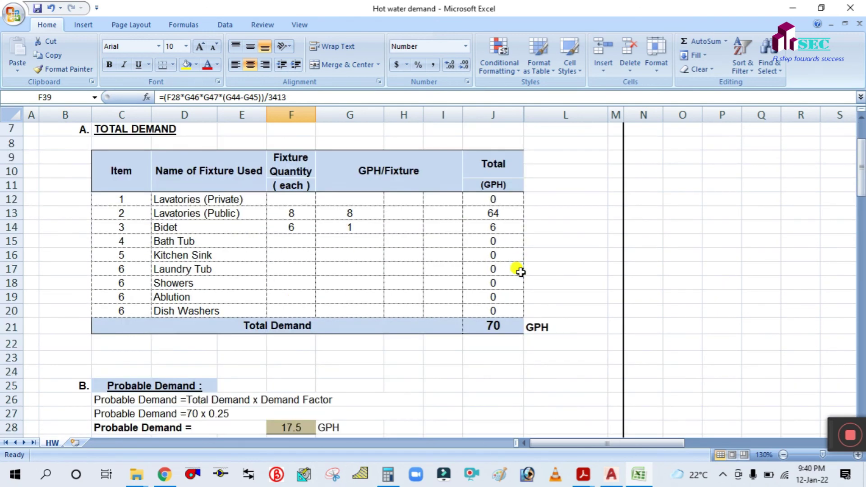
scroll(520, 272, "up", 2)
scroll(520, 272, "down", 2)
scroll(521, 272, "up", 2)
scroll(521, 272, "down", 6)
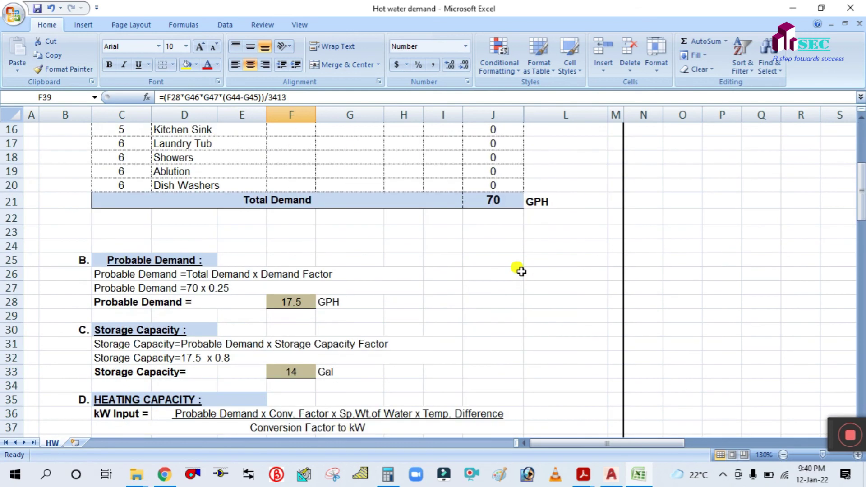
Step: Look over the Storage Capacity, Heating Capacity, Data table and ASPE reference notes, ending back at the sheet's title and Total Demand table
scroll(395, 267, "down", 1)
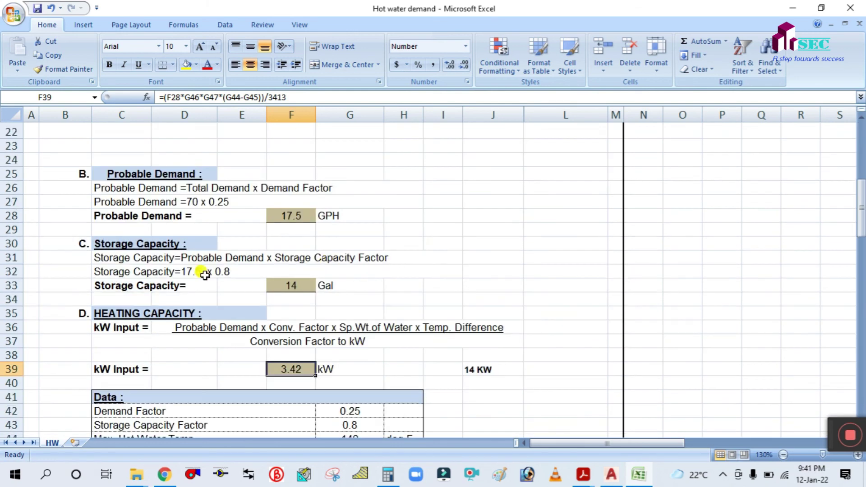
scroll(189, 339, "down", 2)
scroll(221, 305, "down", 3)
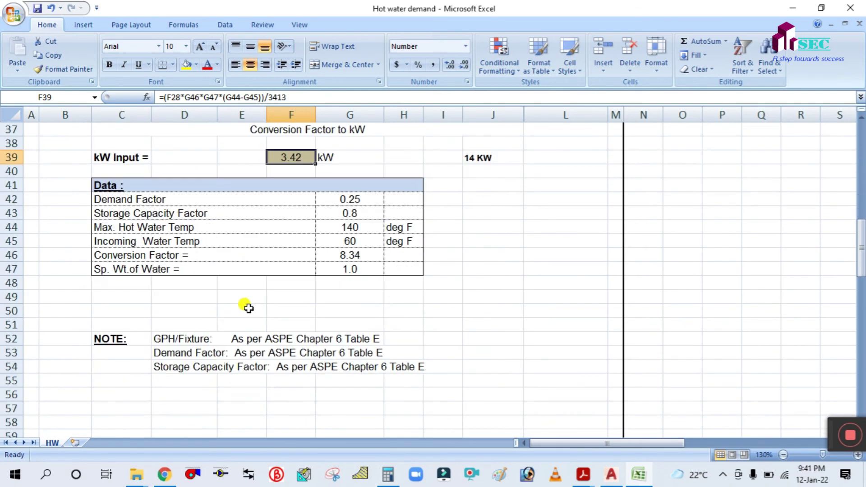
scroll(315, 306, "up", 2)
scroll(393, 308, "up", 10)
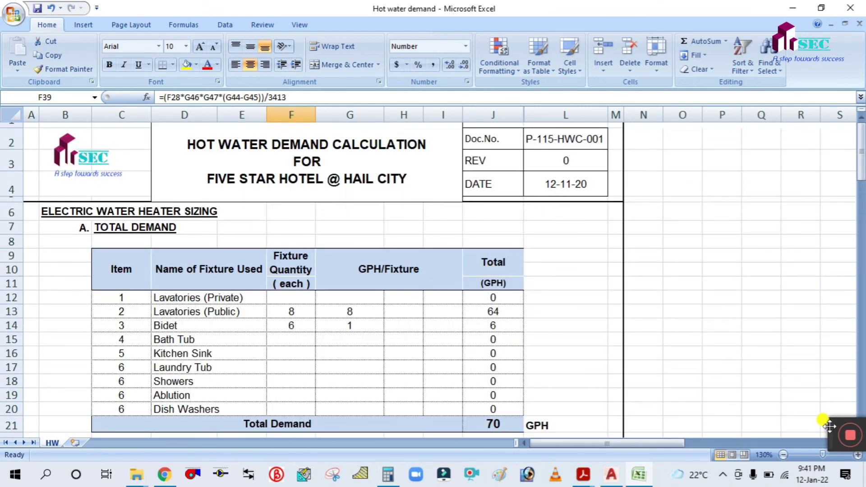
left_click_drag(832, 422, 512, 342)
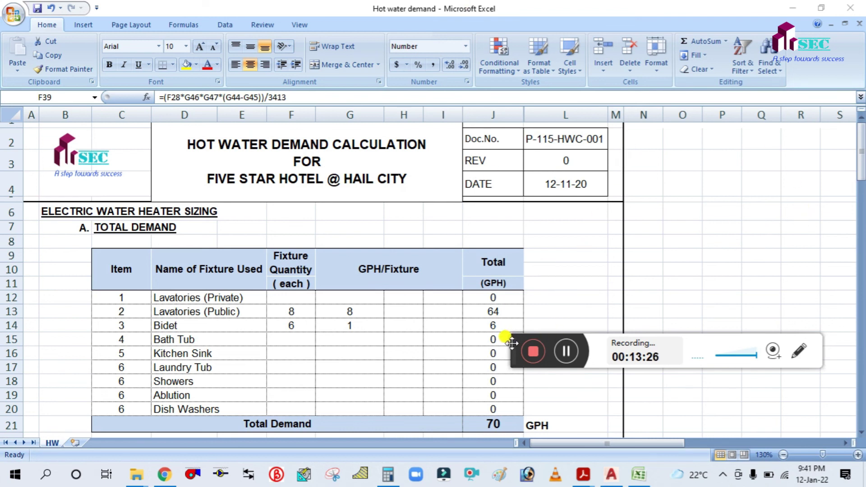
left_click_drag(513, 338, 561, 274)
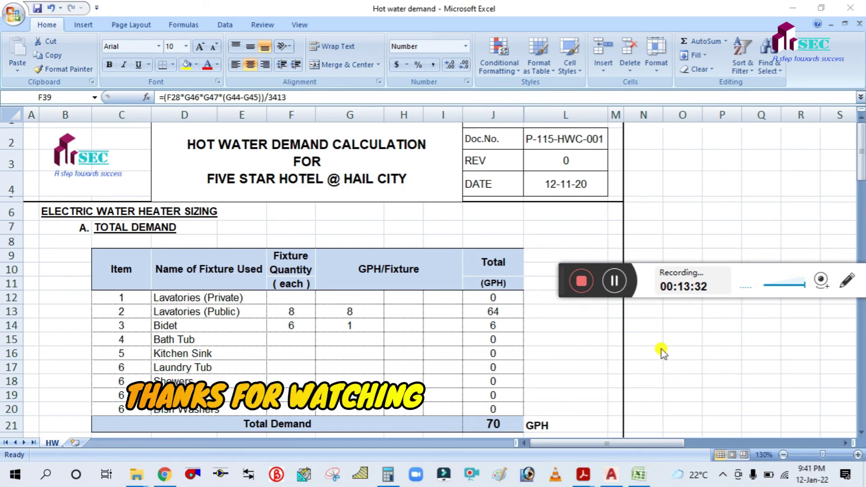
left_click(581, 281)
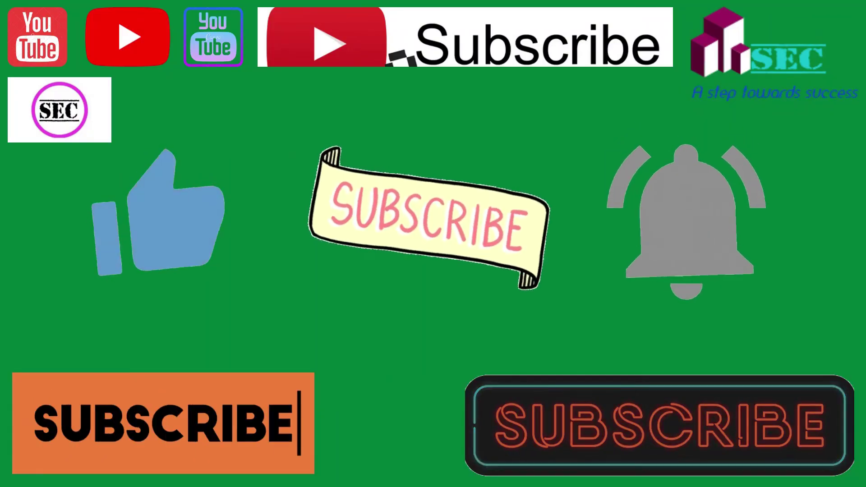